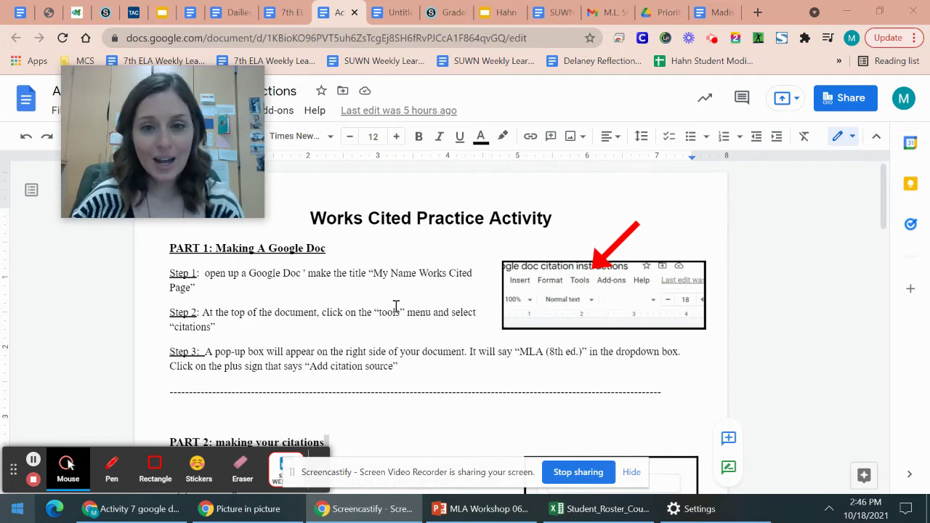
In the untitled document, enter a heading made of the owner's title and name followed by "Works Cited Page".
scroll(406, 328, down, 1)
scroll(407, 331, down, 12)
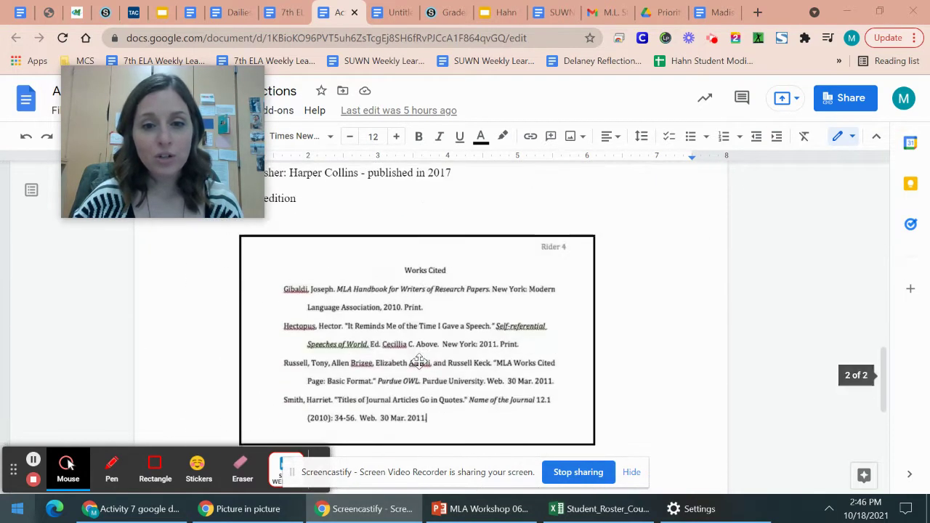
scroll(419, 357, up, 7)
scroll(419, 357, up, 7)
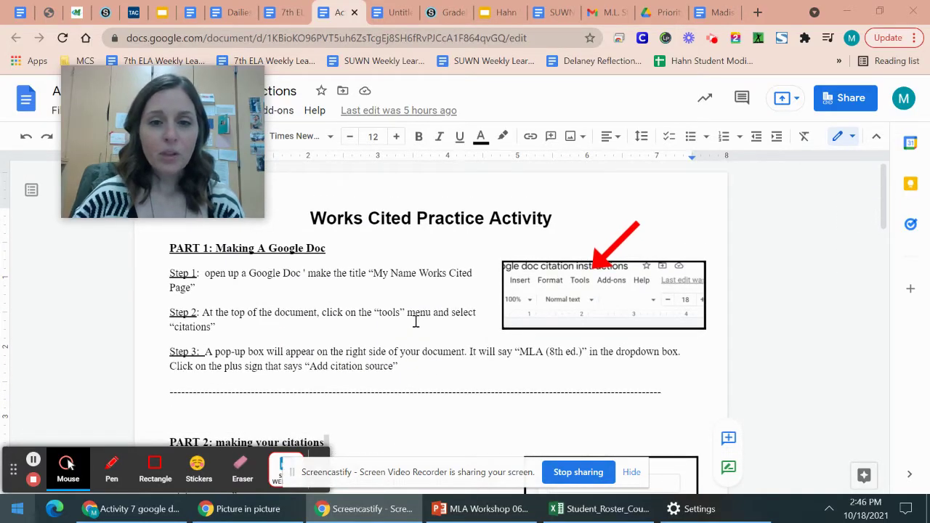
key(ctrl+Tab)
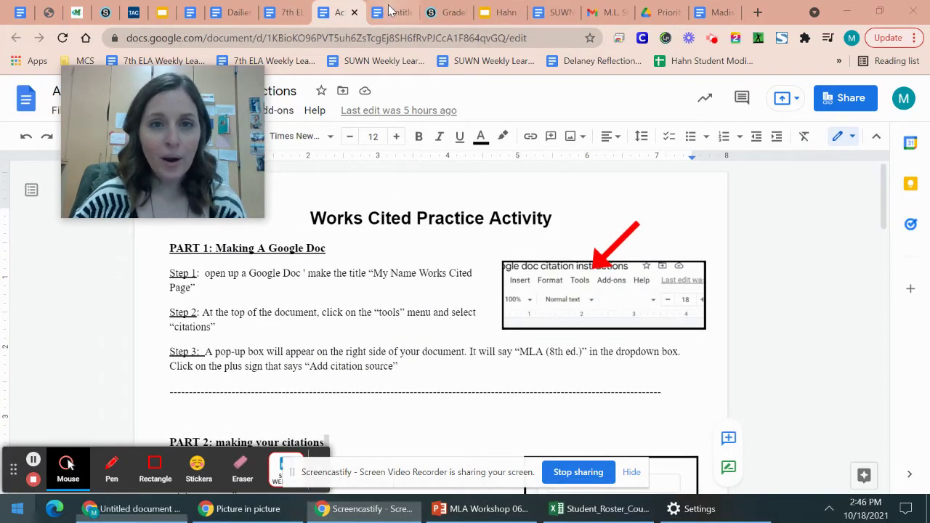
drag(202, 175, 778, 203)
click(484, 242)
text(Mrs.)
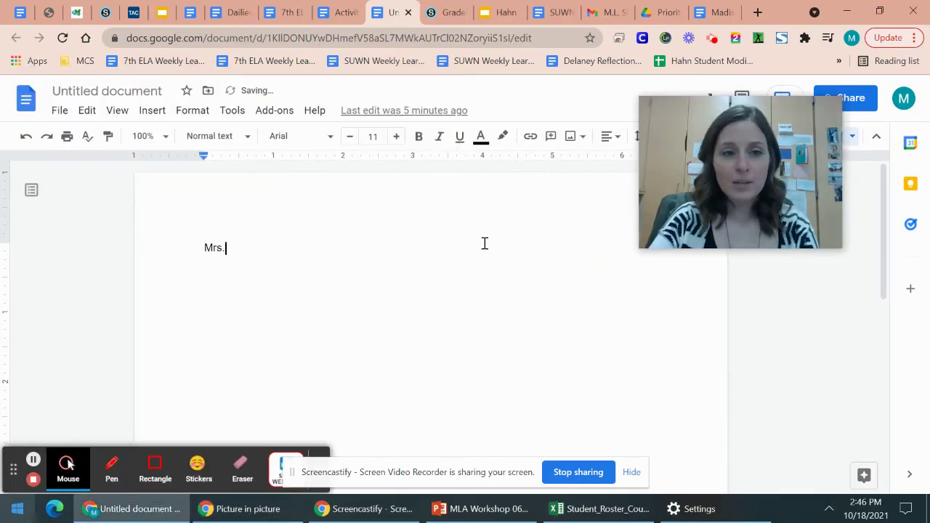
text( Hahn's W)
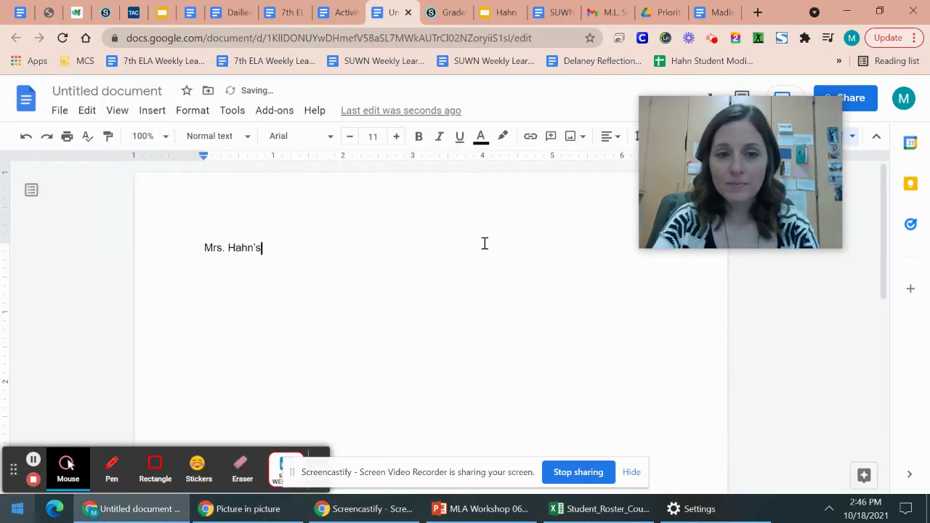
text(orks Cited Page)
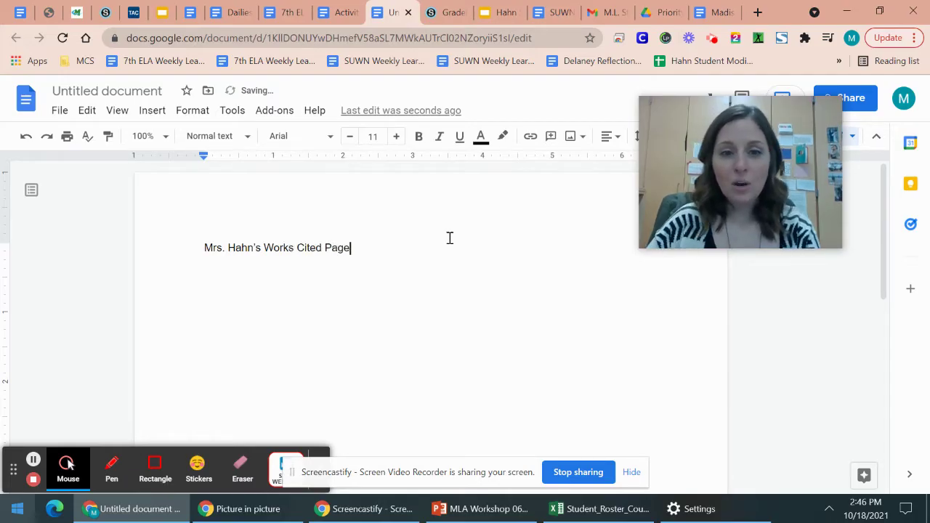
Center the works cited heading on the page.
drag(446, 243, 203, 247)
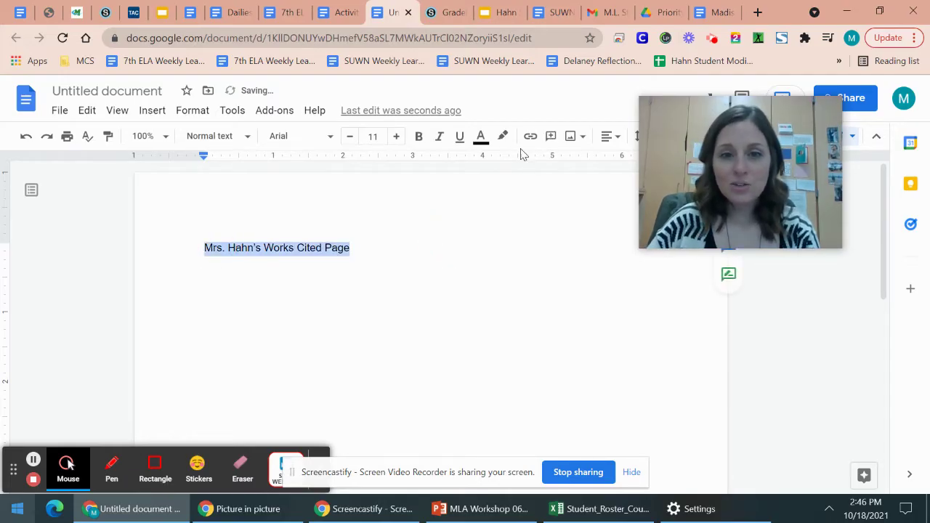
click(603, 136)
click(569, 161)
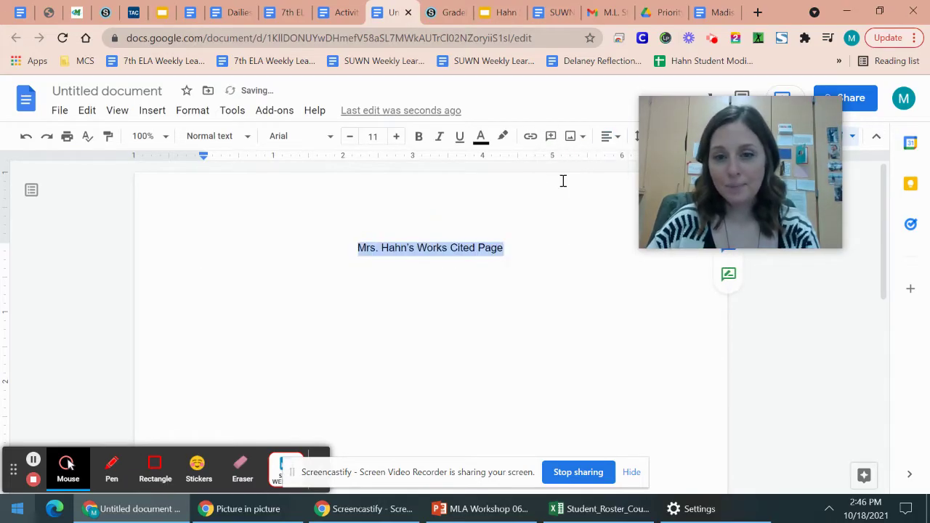
Add two left-aligned blank lines below the centered heading.
click(550, 277)
key(Return)
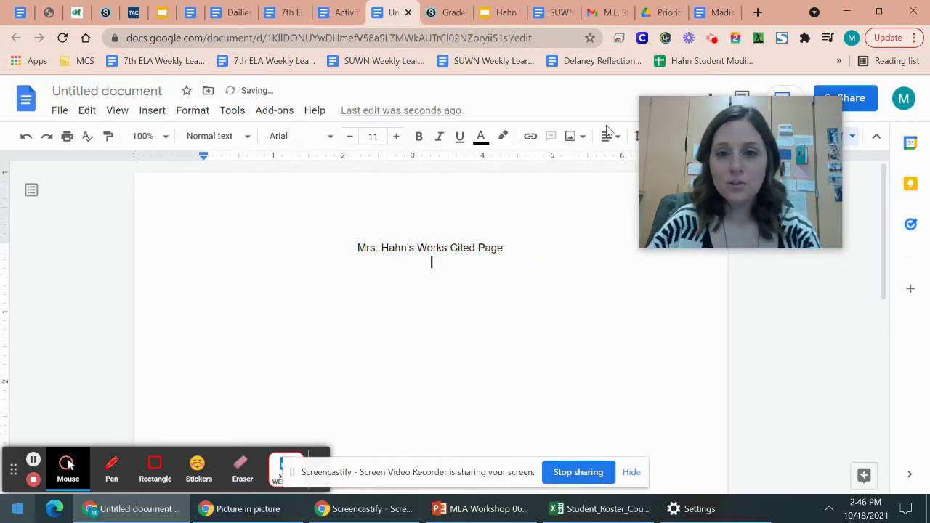
click(608, 136)
click(552, 166)
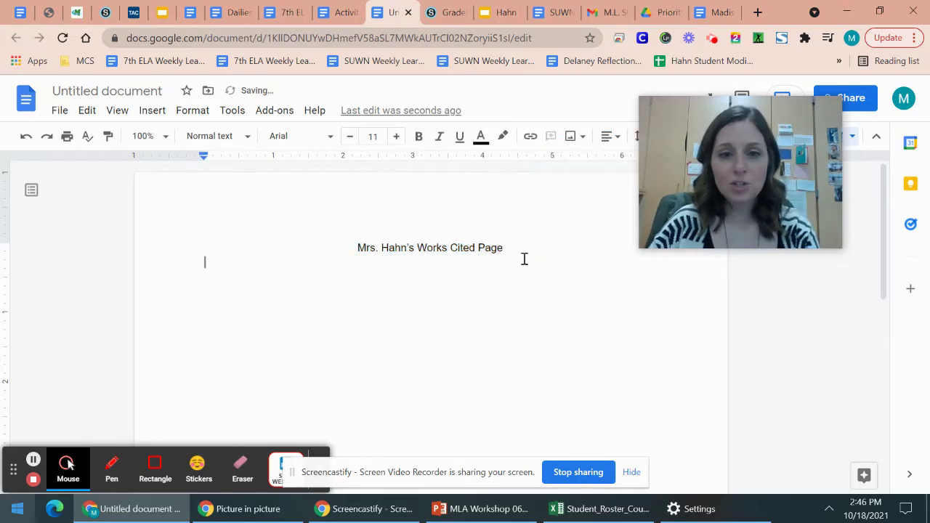
key(Return)
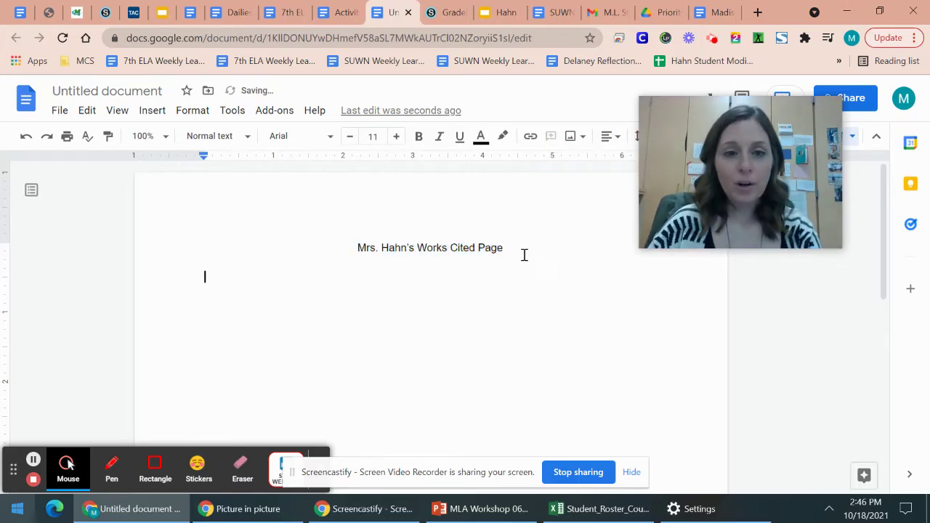
Name the document "Works Cited Pate" and return to the blank line in the body.
click(118, 95)
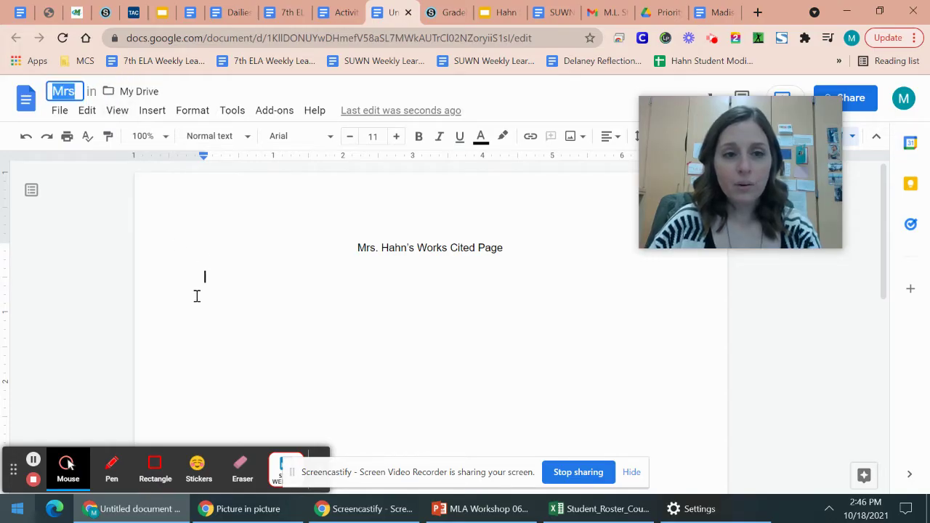
text(Works C)
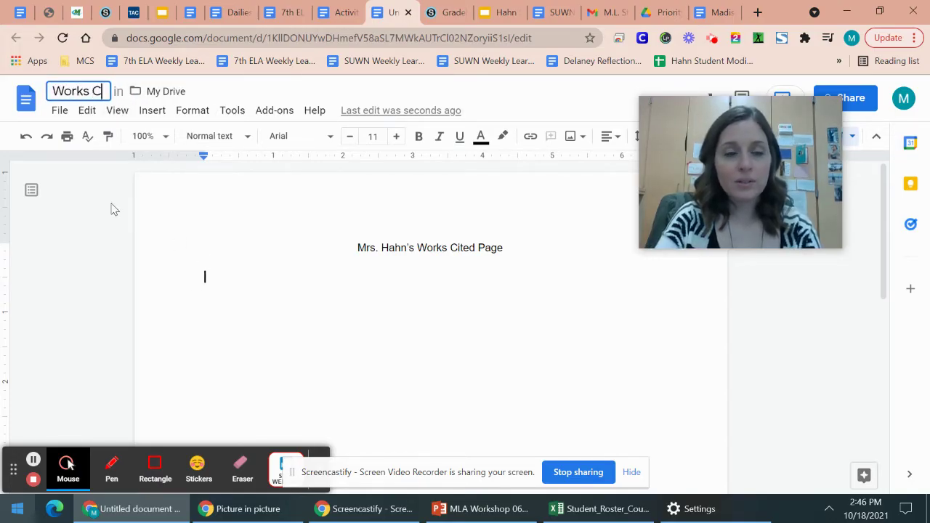
text(ited Pate)
click(244, 343)
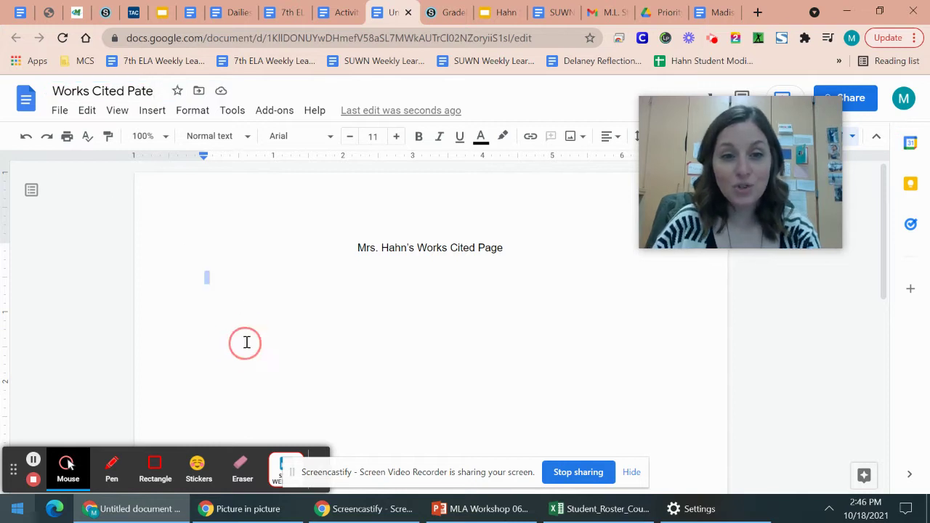
click(241, 306)
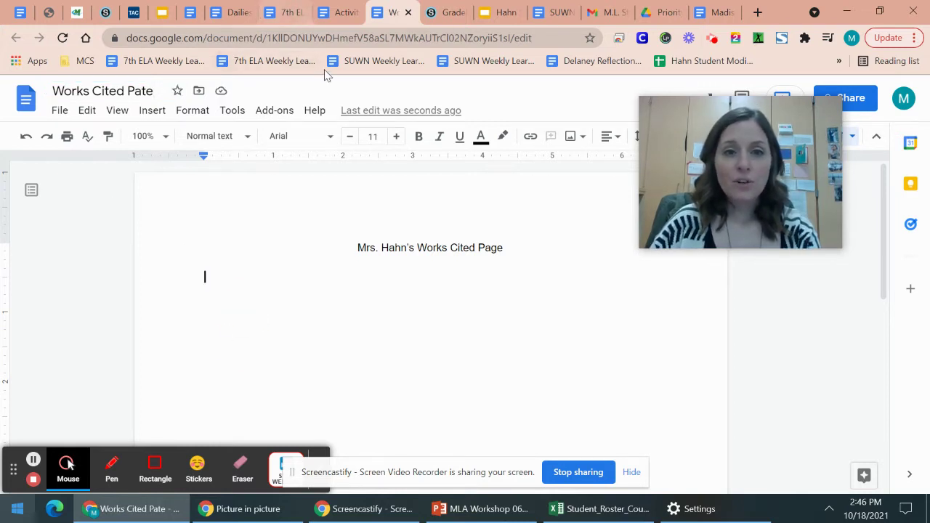
Open the Citations tool and start adding a new citation source.
click(239, 113)
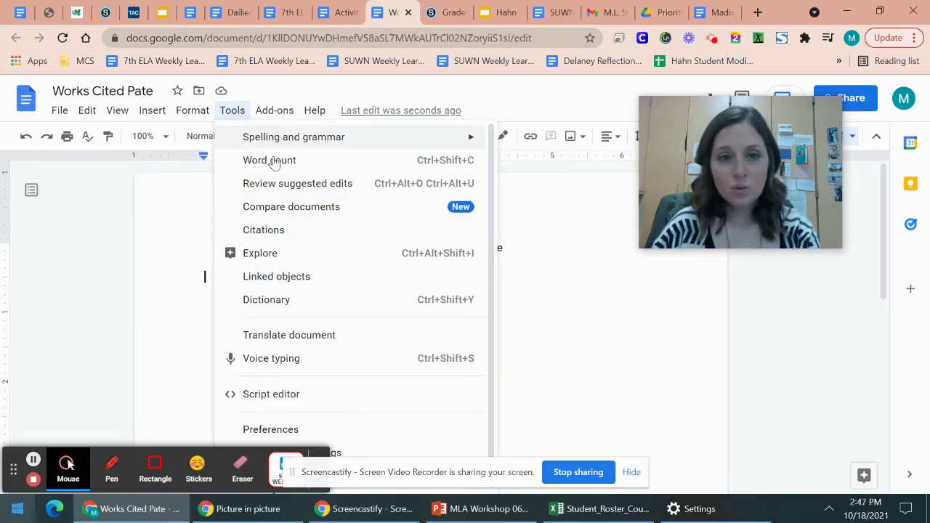
click(263, 229)
drag(758, 215, 136, 166)
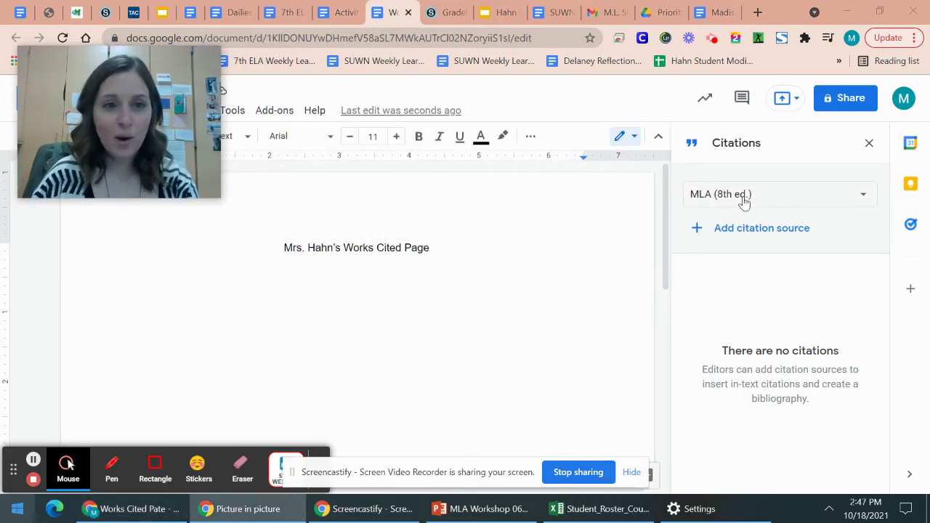
click(700, 235)
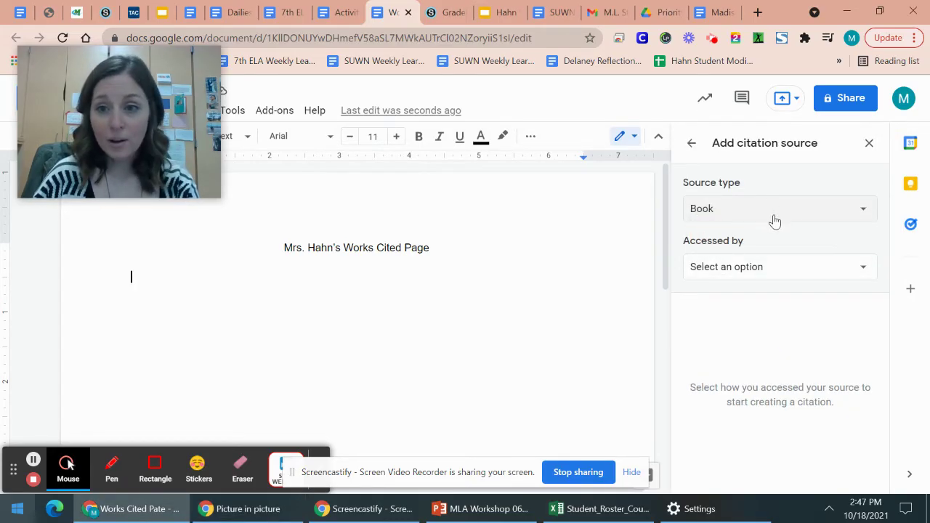
Set the new citation's source type to Book and its access method to Print.
click(775, 215)
click(745, 205)
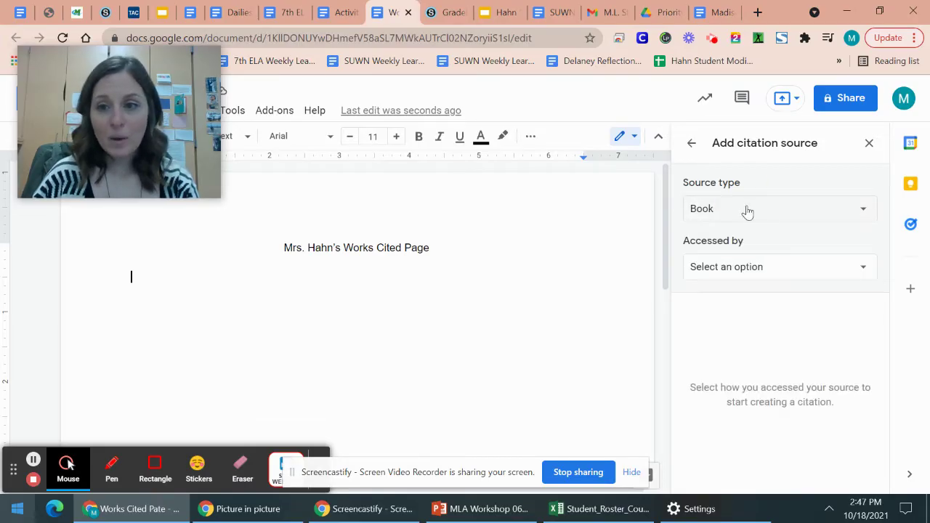
click(748, 210)
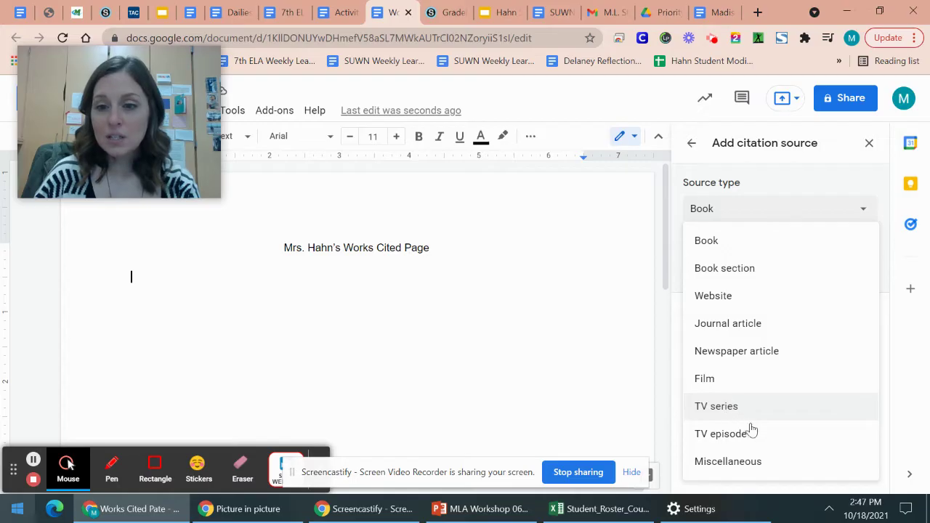
click(734, 239)
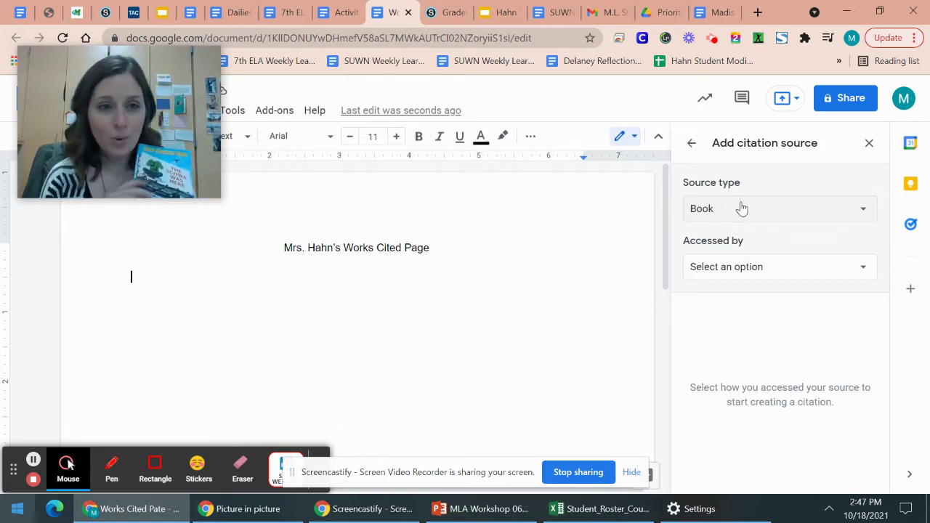
click(345, 12)
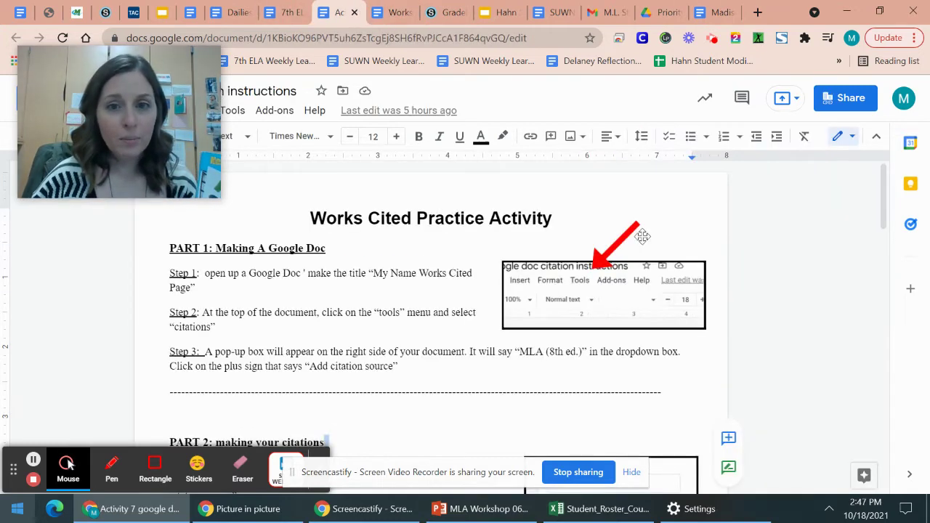
scroll(642, 236, down, 20)
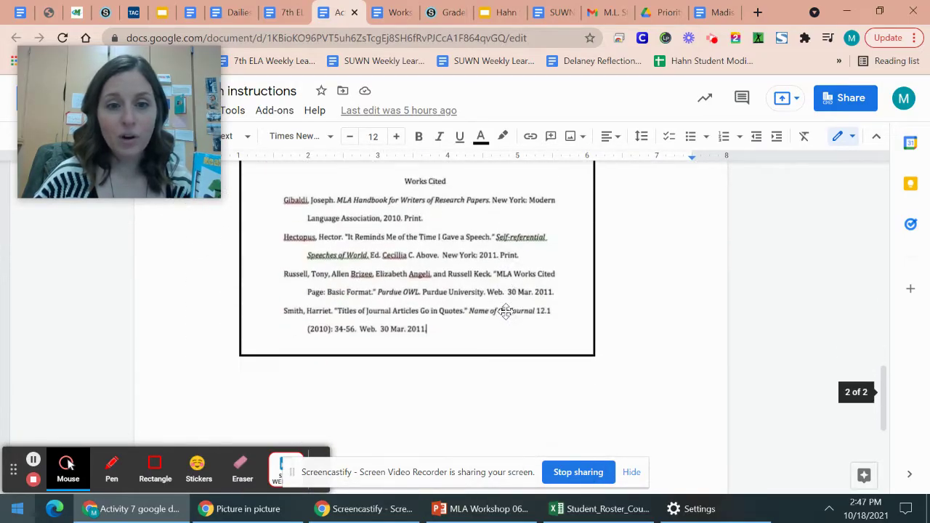
scroll(502, 316, up, 10)
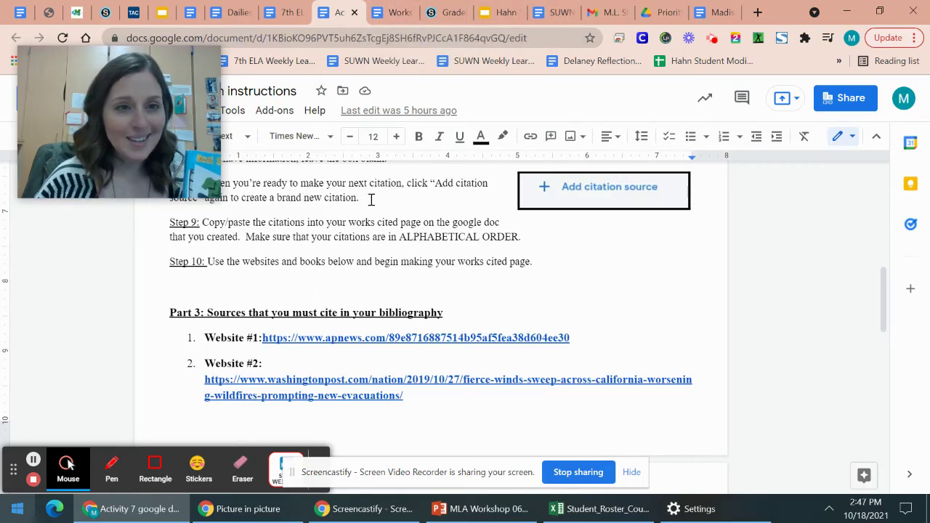
click(379, 10)
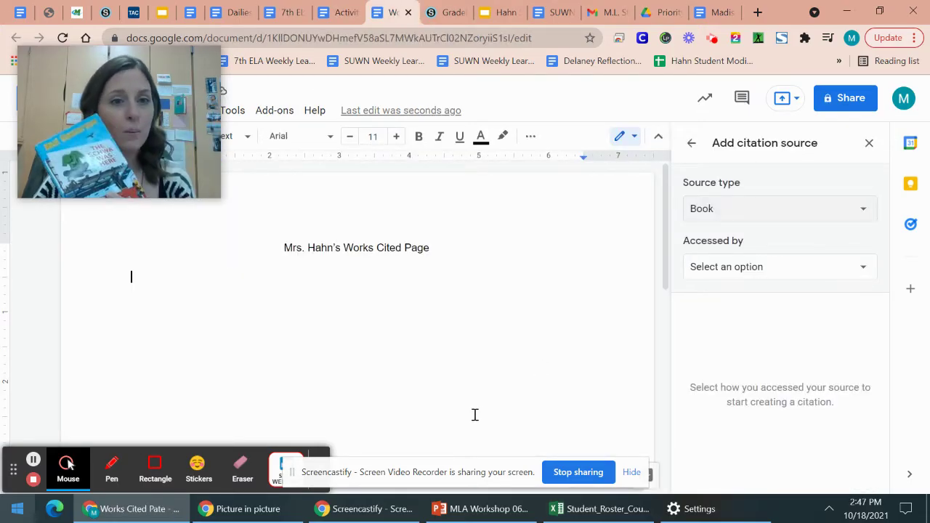
click(746, 274)
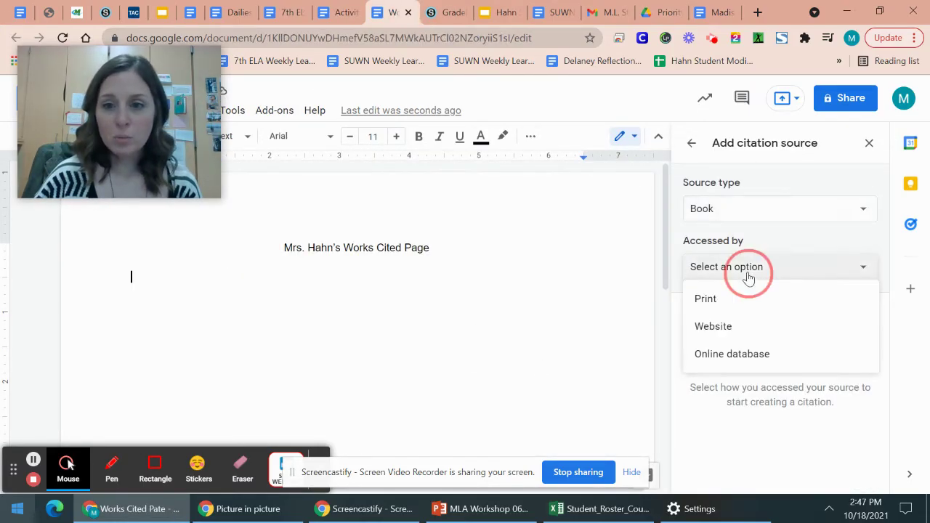
click(751, 301)
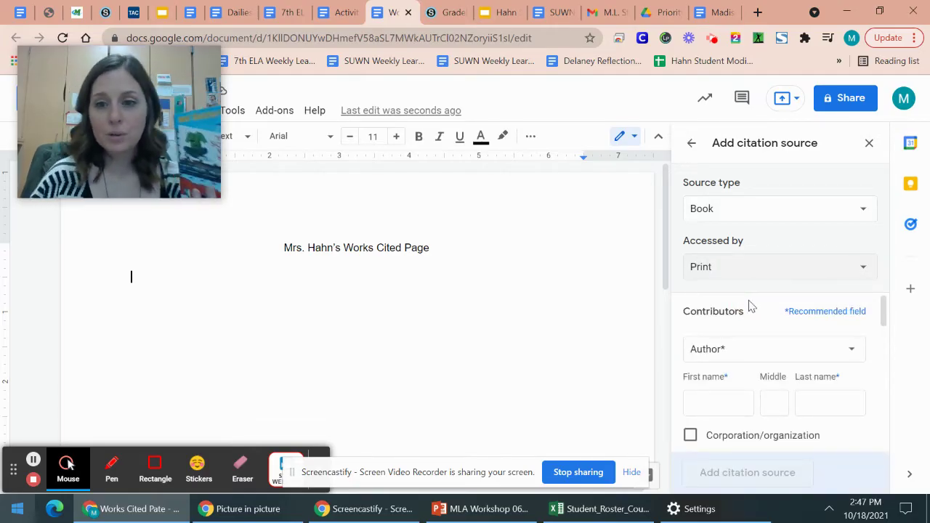
Enter the book's author with first name Neal and last name Shustermann.
scroll(759, 312, down, 2)
scroll(774, 348, up, 2)
click(724, 401)
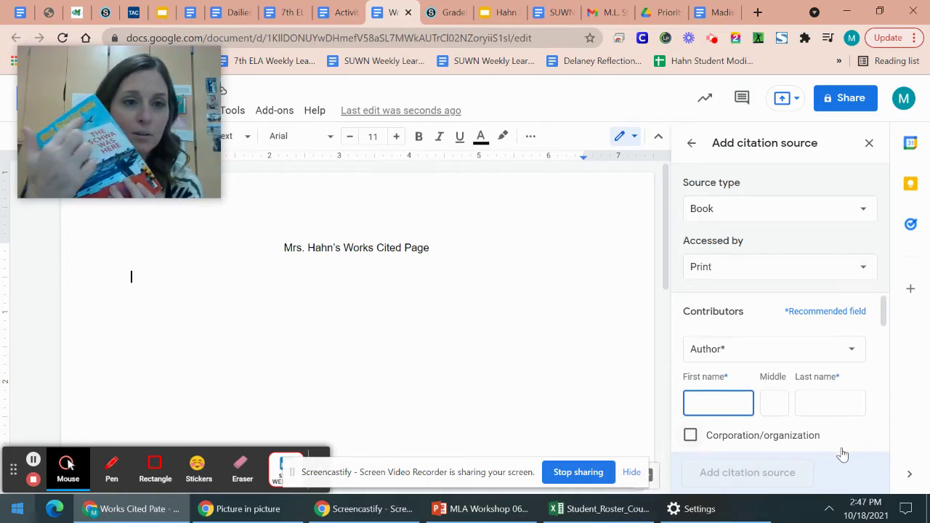
text(Nel)
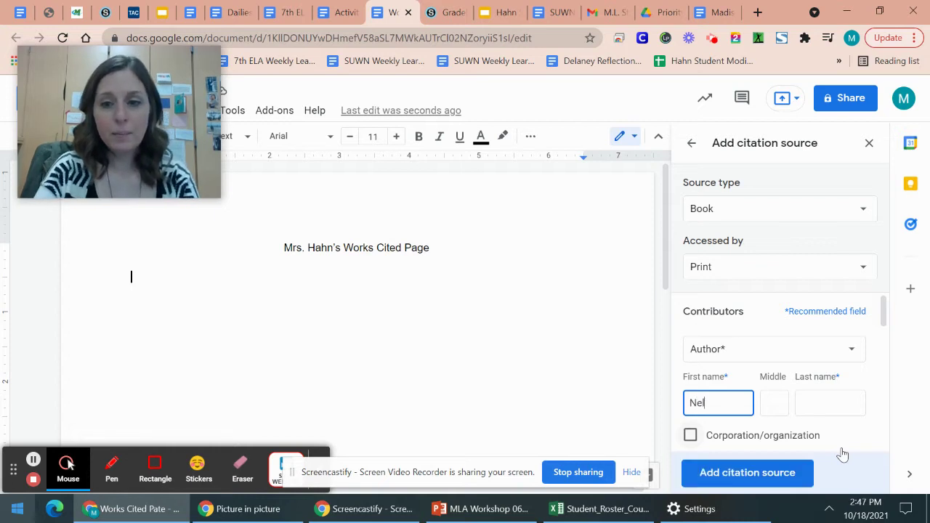
key(Tab)
key(Tab)
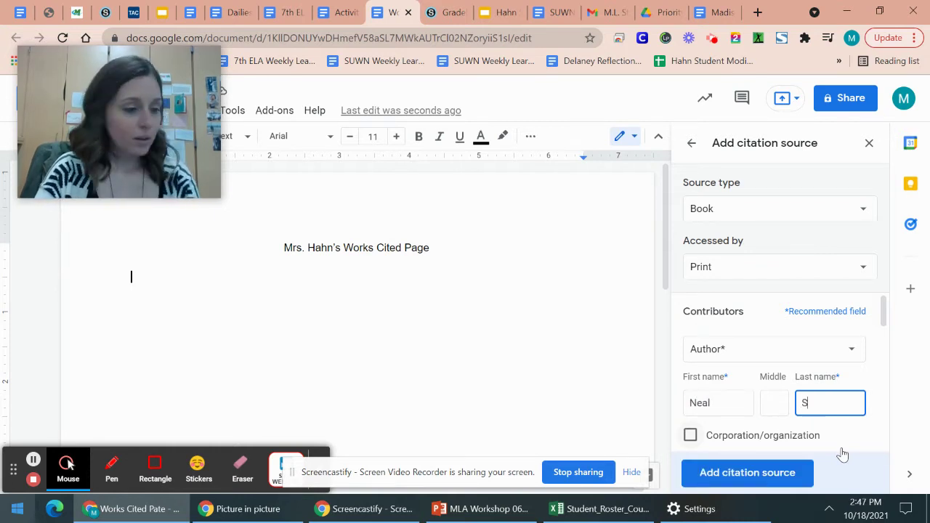
text(Shustermann)
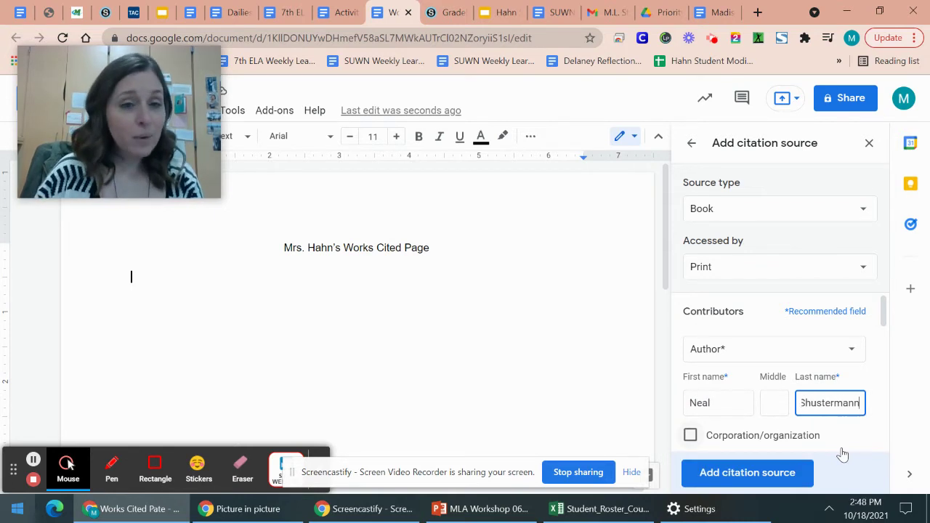
Enter "The Schwa Was Here" as the book's title in the citation source.
scroll(799, 364, down, 2)
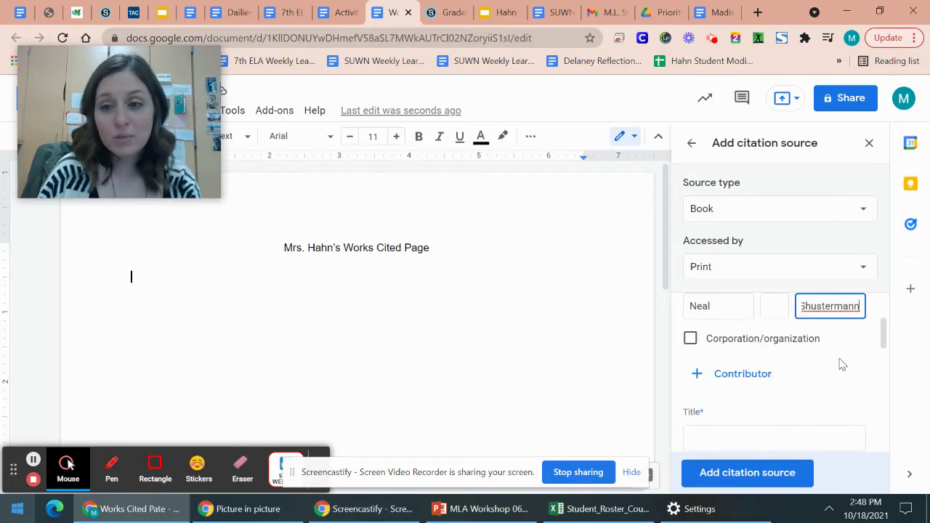
mouse_move(885, 335)
mouse_down()
mouse_move(886, 353)
mouse_move(885, 323)
mouse_move(886, 340)
mouse_up()
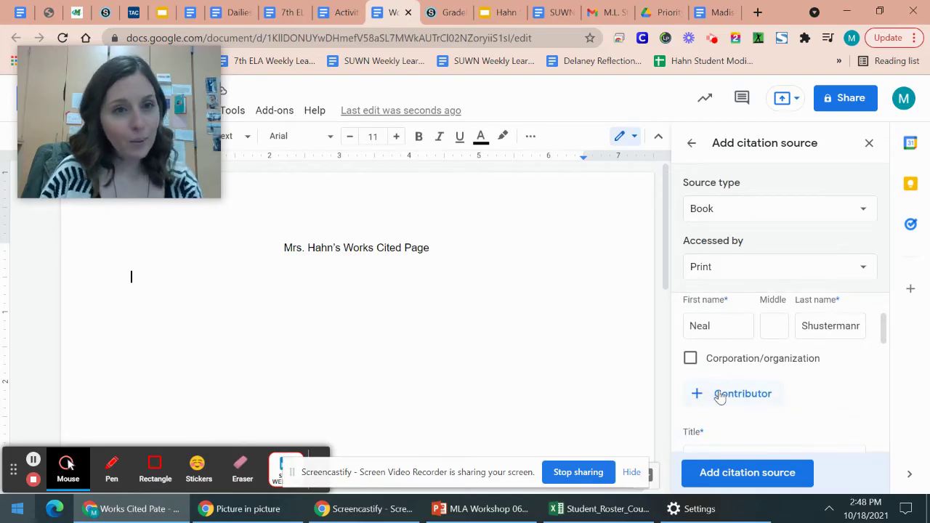
drag(883, 327, 884, 361)
click(800, 358)
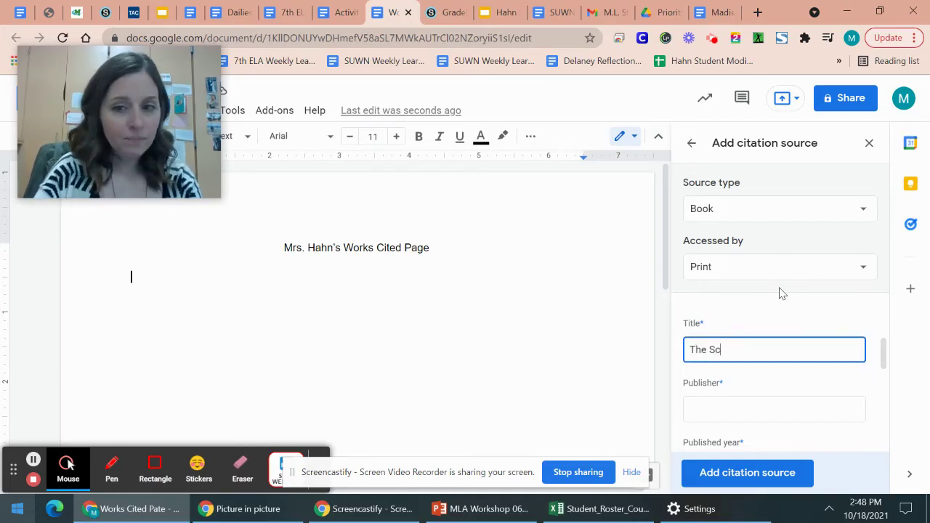
text(The Schwa W)
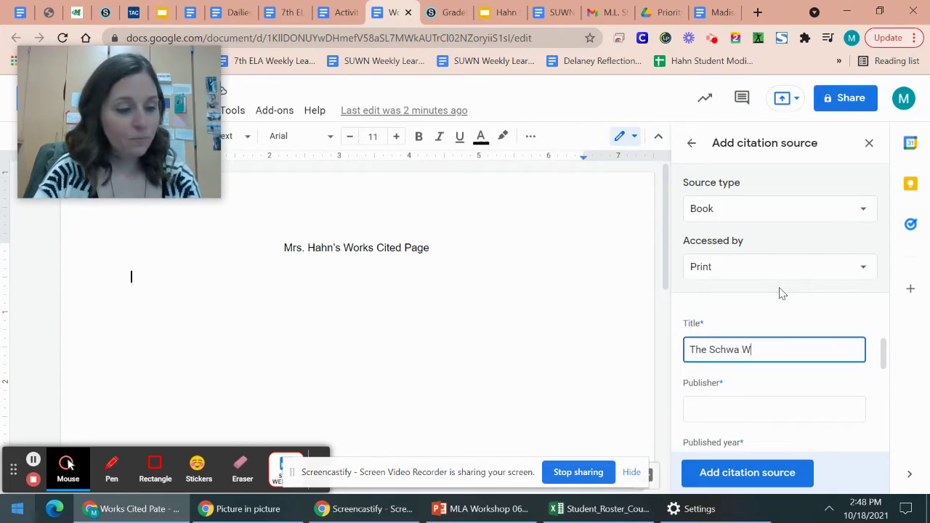
text(as Here)
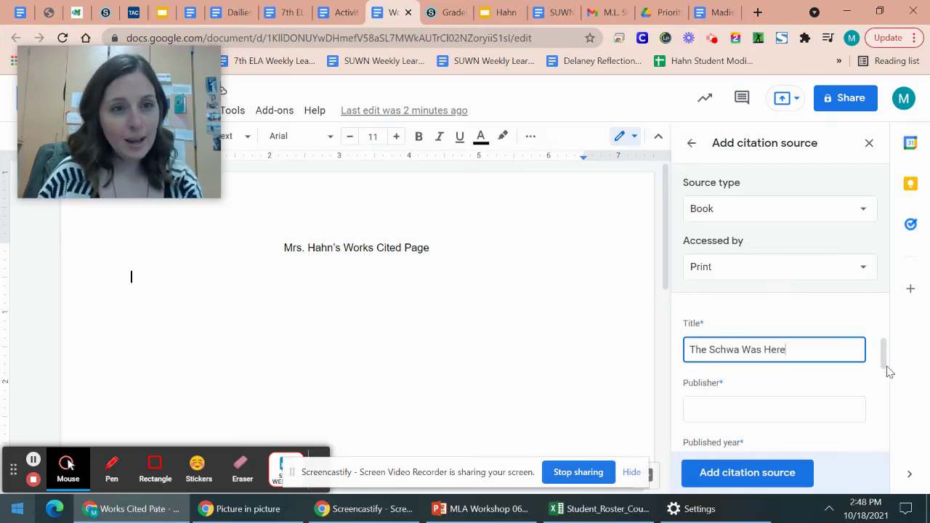
Enter The Penguin Group as the book's publisher and 2004 as its published year.
click(746, 415)
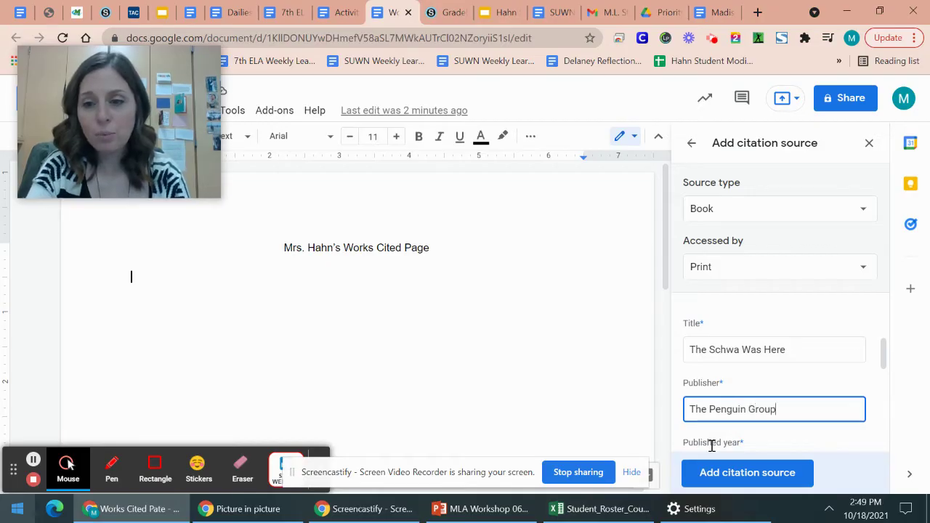
scroll(751, 436, down, 3)
scroll(745, 385, up, 3)
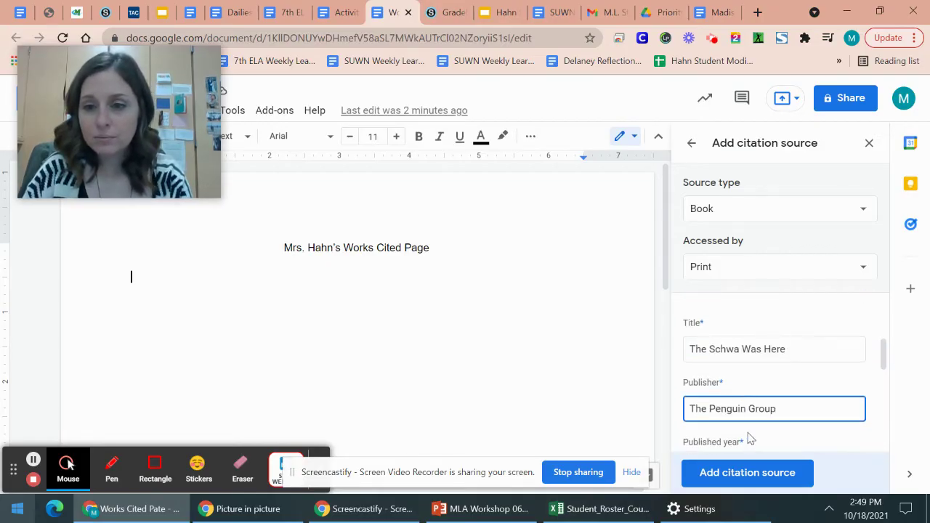
scroll(749, 438, down, 1)
click(766, 371)
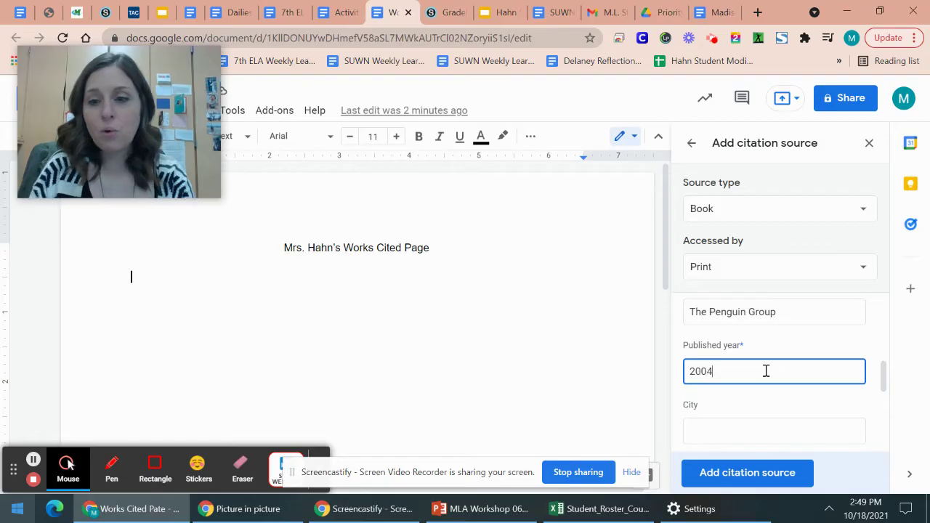
Look through the optional book fields from city and edition to volume, number of volumes and short title, leaving them blank.
scroll(815, 361, down, 1)
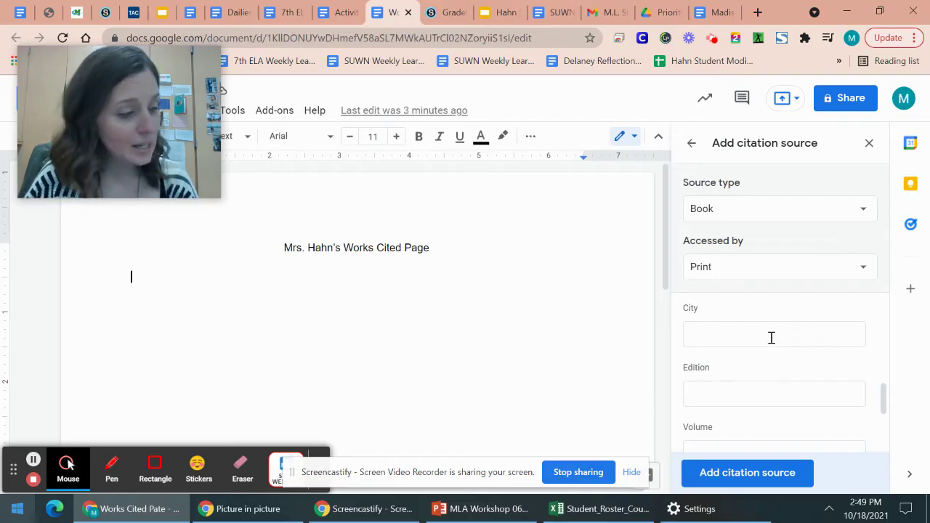
scroll(767, 378, down, 2)
scroll(765, 383, up, 2)
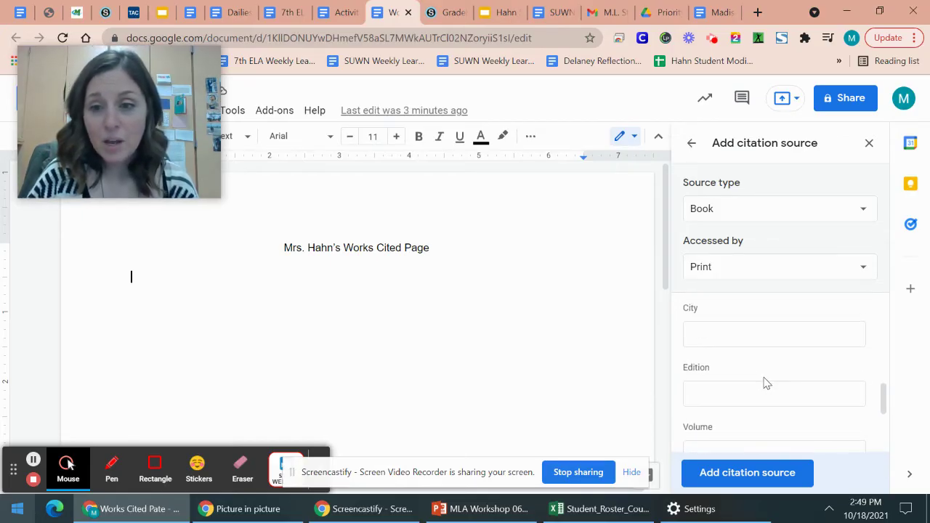
click(749, 399)
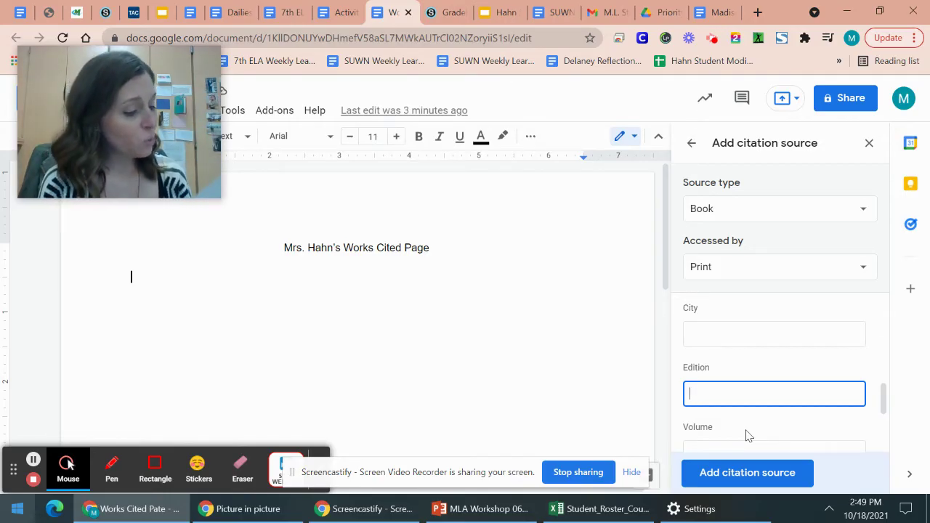
scroll(770, 414, down, 2)
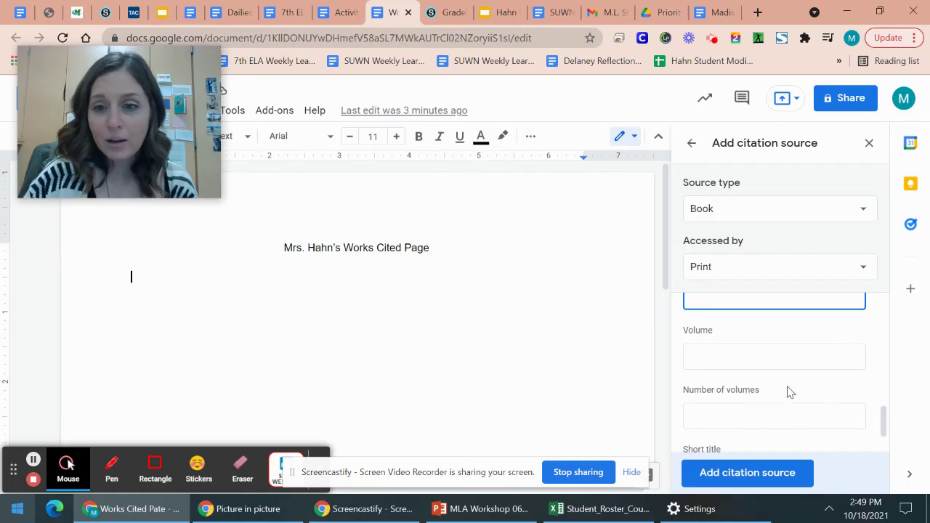
scroll(770, 367, down, 1)
scroll(764, 374, up, 2)
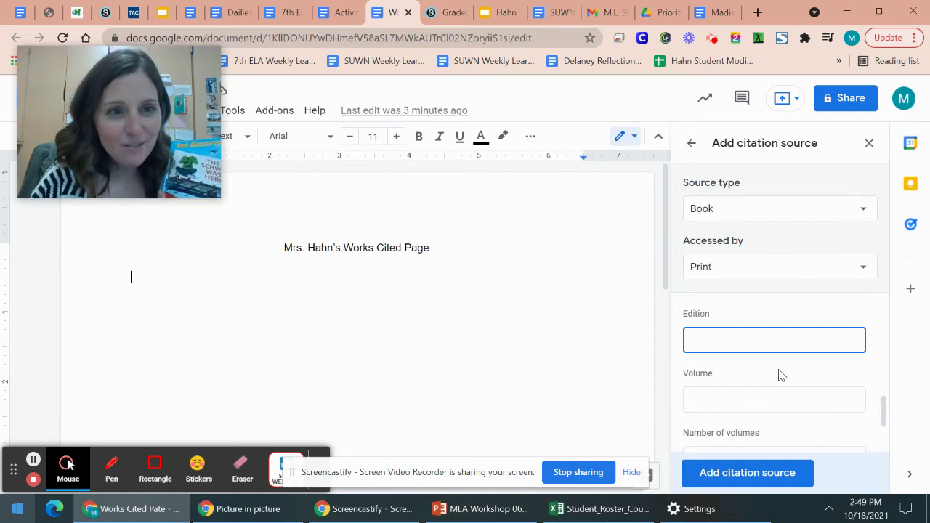
scroll(789, 349, down, 1)
scroll(778, 385, up, 1)
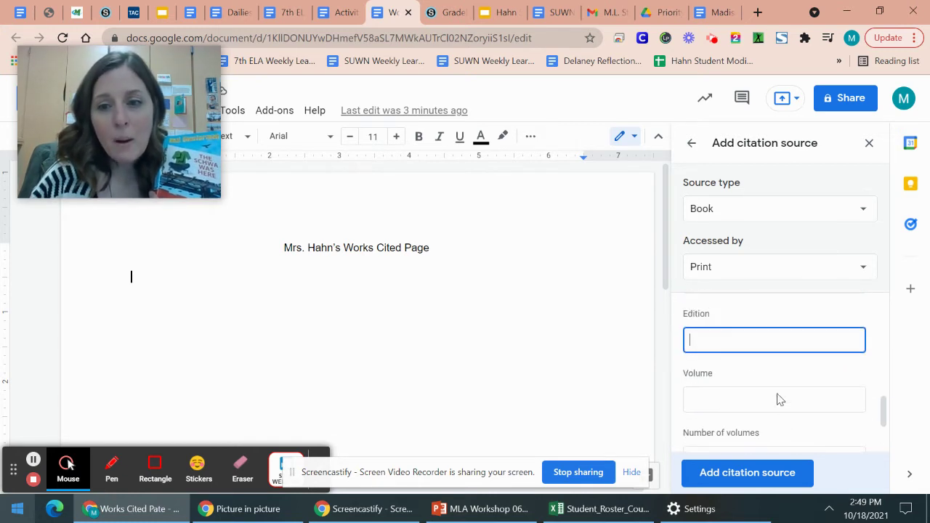
scroll(770, 404, down, 1)
click(768, 431)
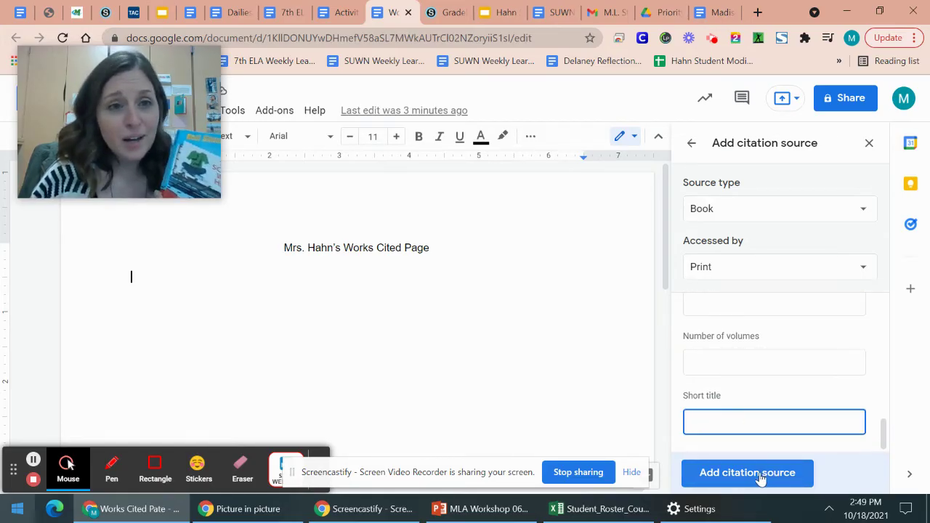
Review the book's author, title, publisher and year entries and add the completed citation source.
scroll(776, 406, up, 5)
scroll(763, 356, down, 1)
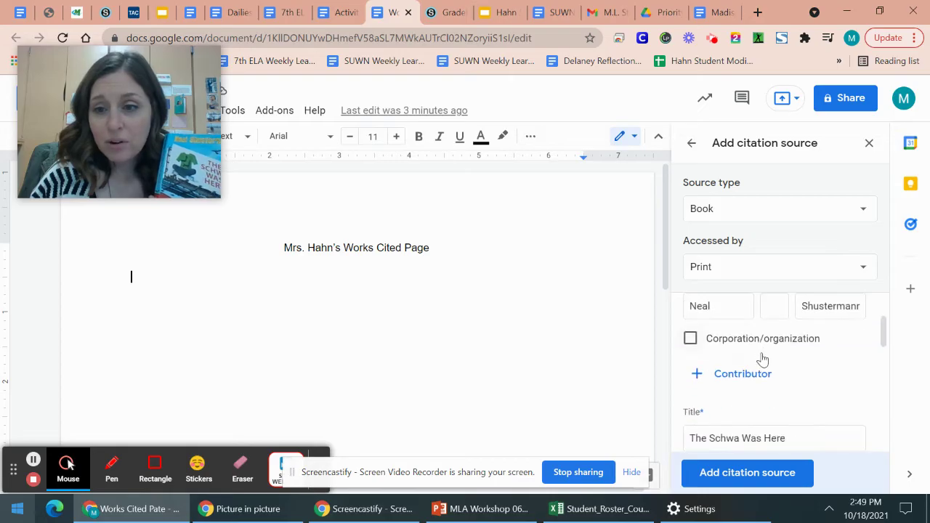
scroll(755, 373, down, 2)
scroll(778, 307, up, 1)
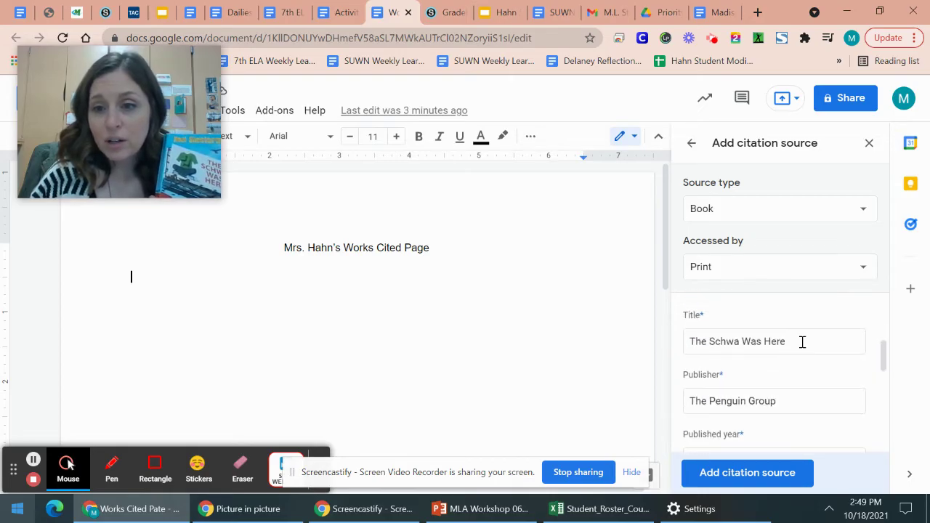
scroll(786, 393, down, 1)
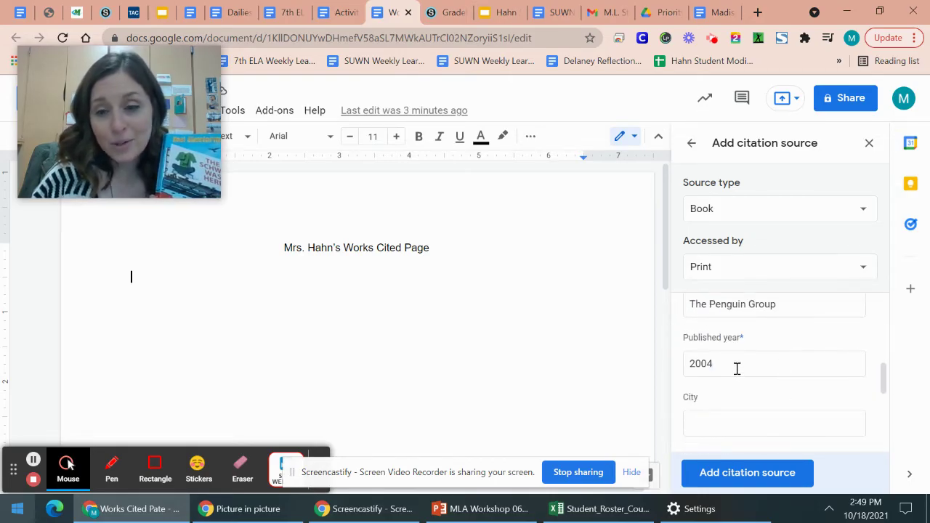
scroll(736, 368, down, 2)
click(733, 409)
click(747, 473)
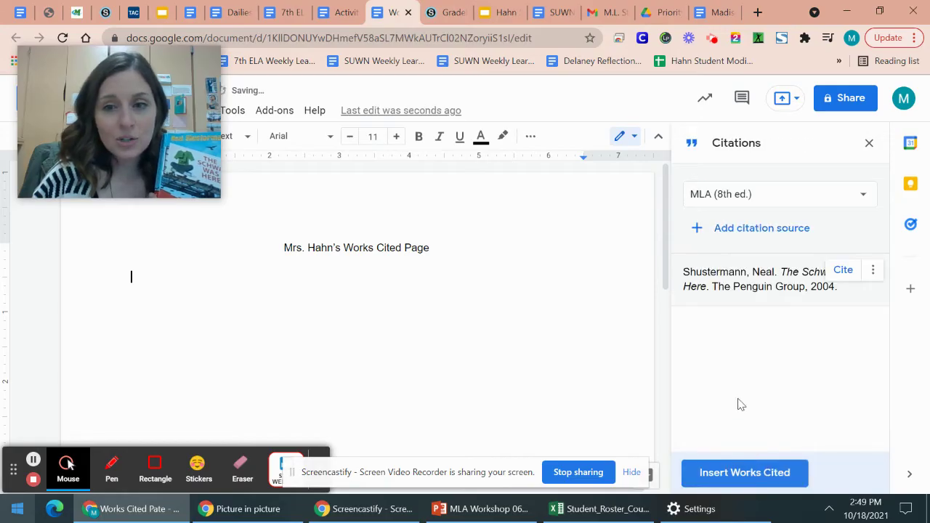
Copy the finished book citation from the citation list into the document body and insert a blank line above it.
drag(844, 295, 682, 275)
right_click(683, 280)
click(695, 294)
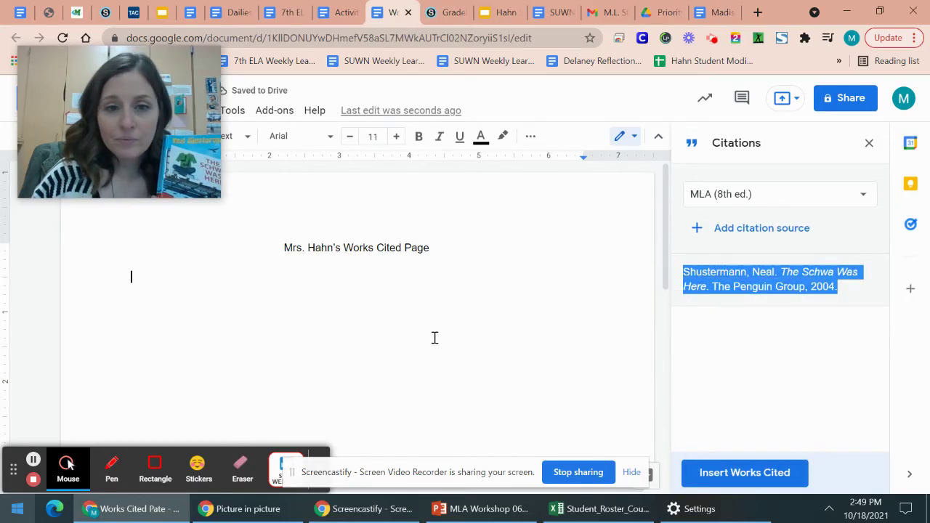
right_click(418, 312)
click(458, 230)
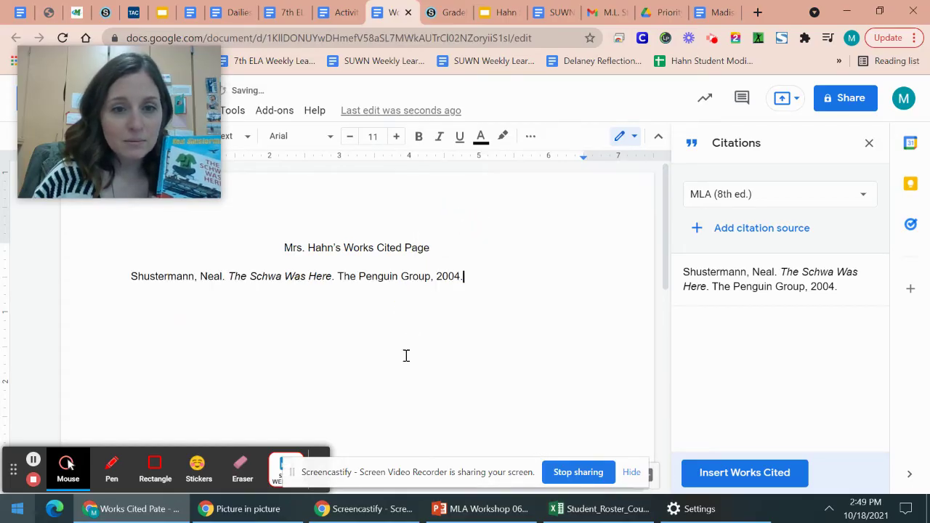
click(129, 276)
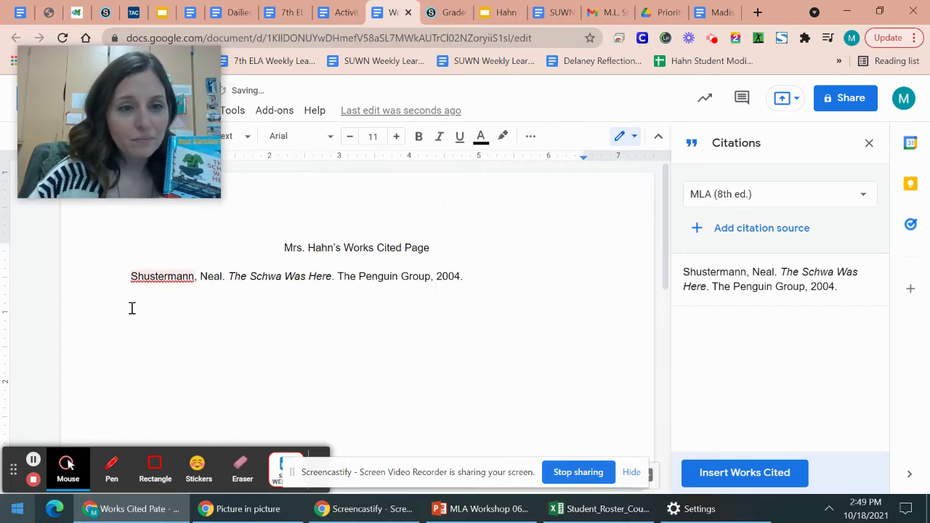
key(Return)
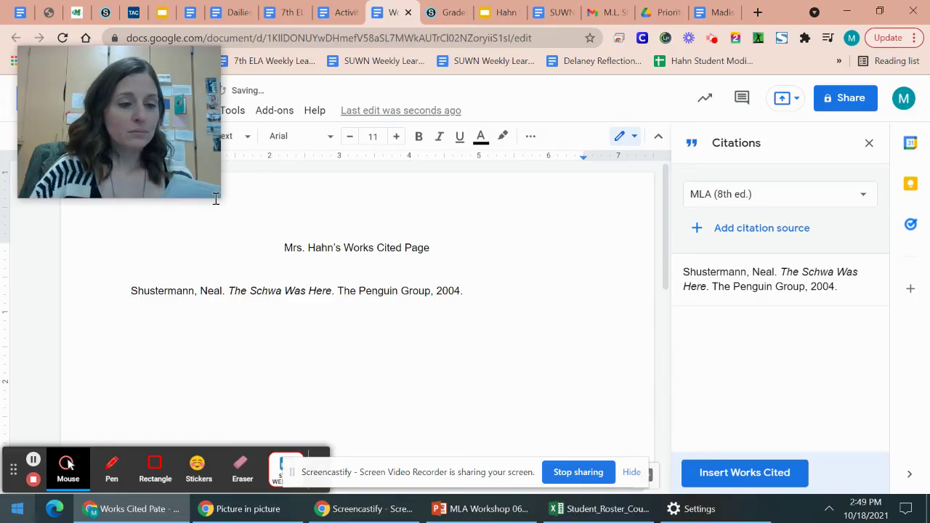
Correct the author's last name in the pasted citation to Shusterman and start a new line below the citation.
drag(195, 290, 187, 298)
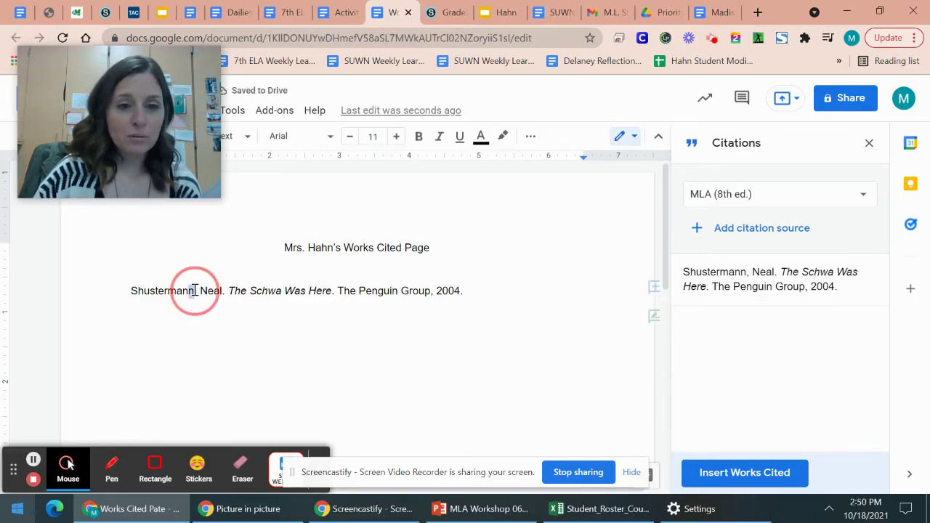
key(BackSpace)
click(459, 294)
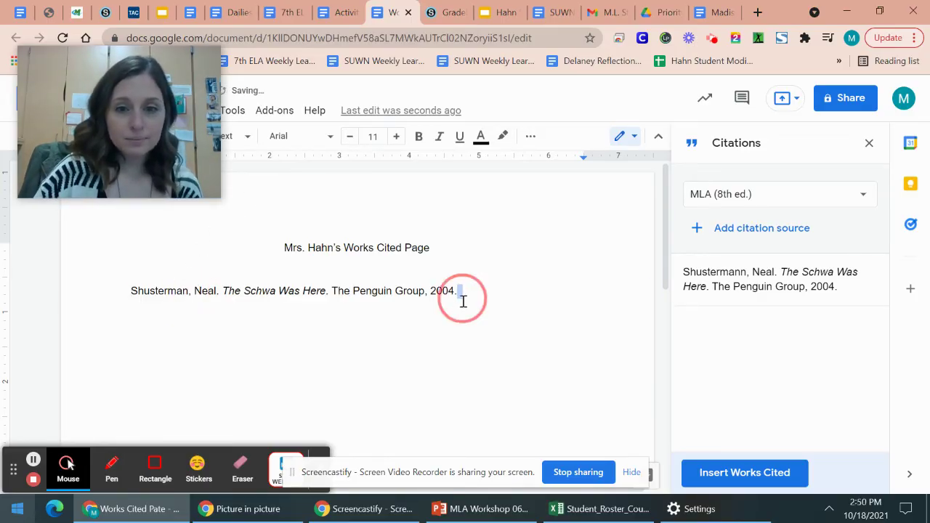
key(Return)
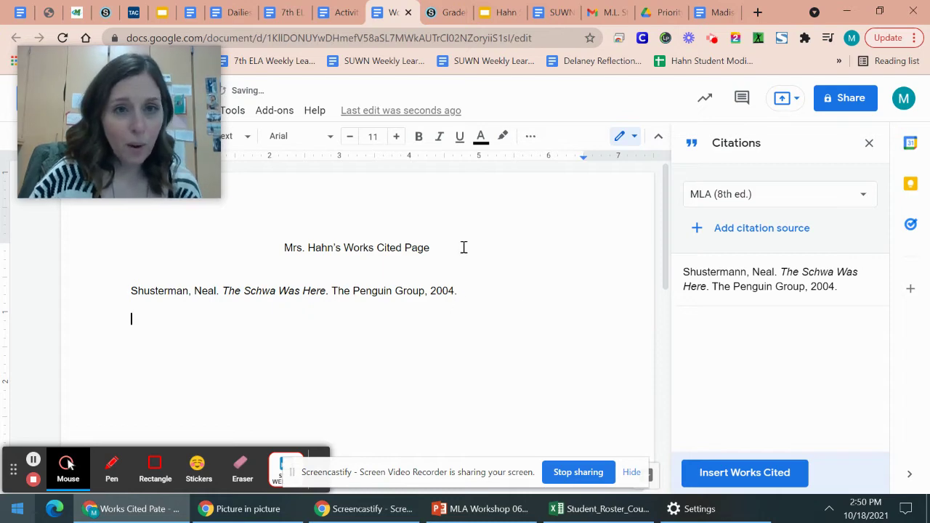
Open the Website #1 link from the activity instructions document and view the AP article's headline, authors and date.
click(341, 13)
scroll(501, 379, down, 2)
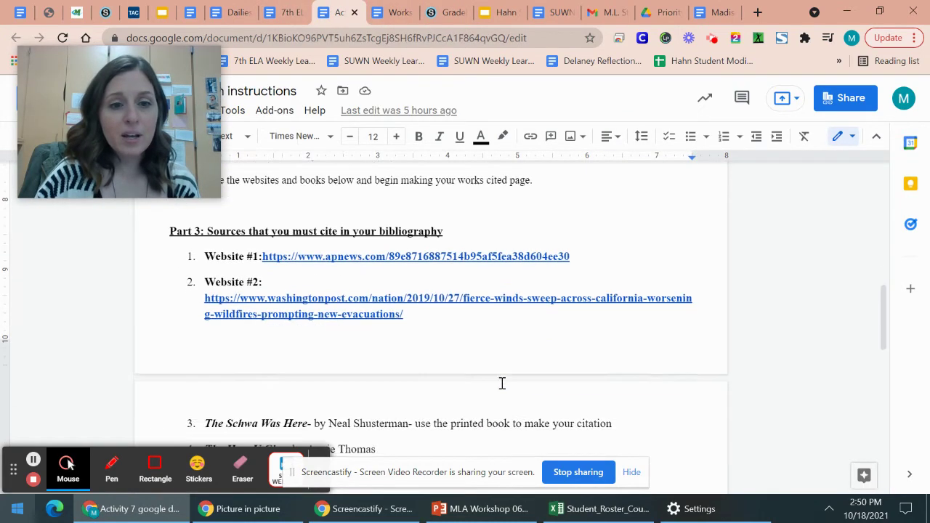
click(322, 241)
click(332, 265)
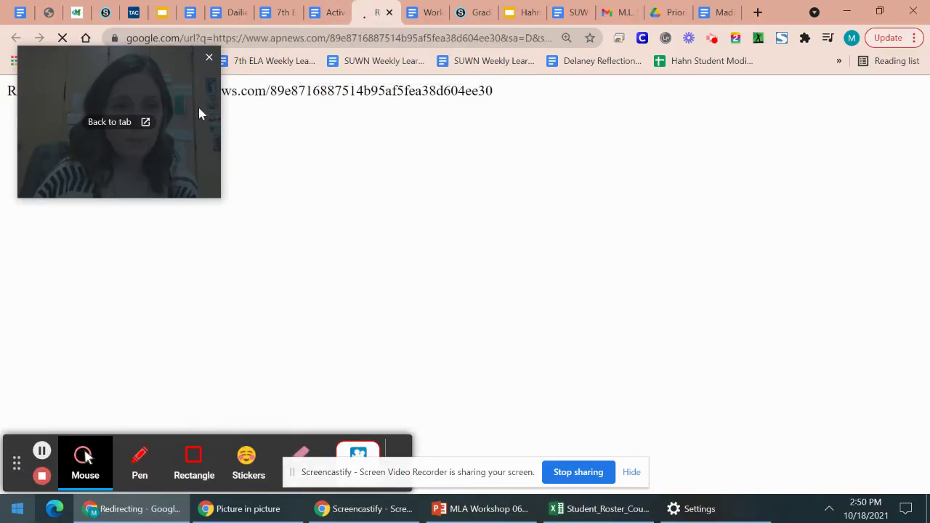
drag(198, 104, 864, 45)
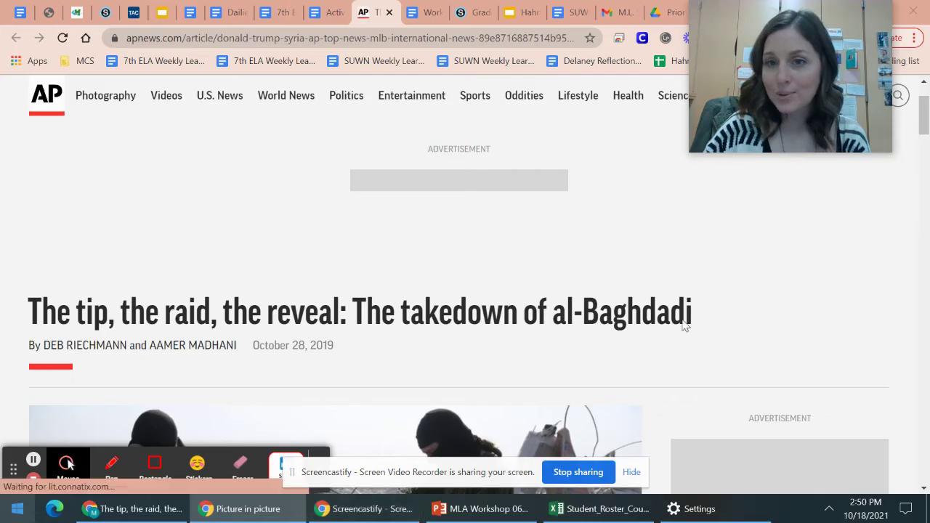
scroll(291, 349, down, 2)
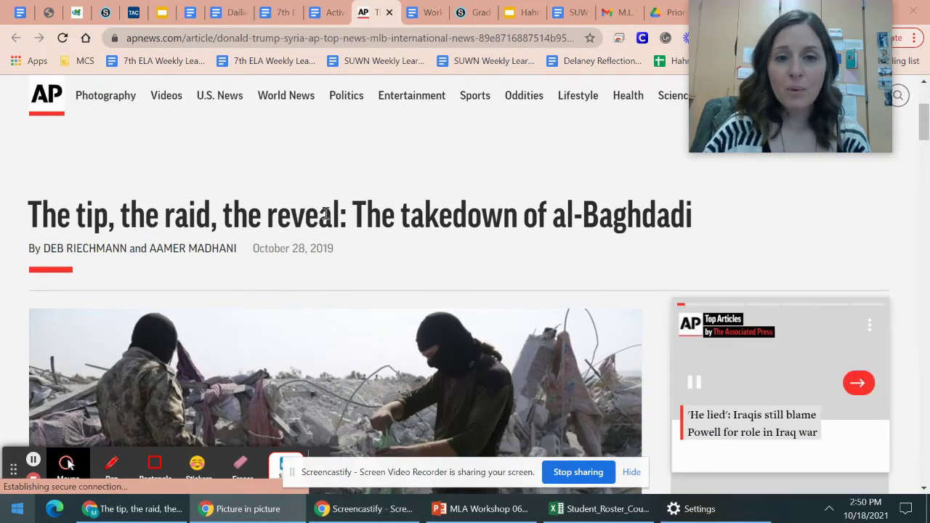
scroll(730, 203, down, 1)
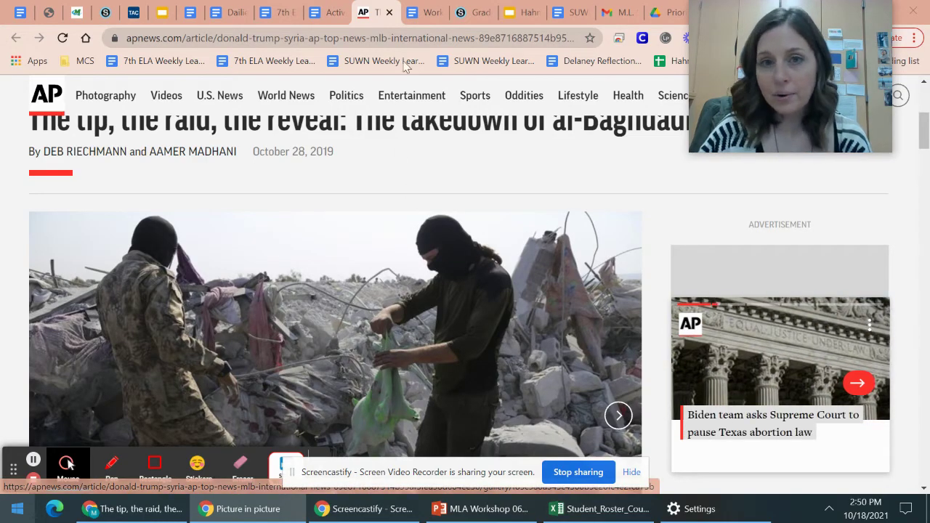
Return to the works cited document and start a new citation source with Website as its source type.
click(424, 13)
drag(712, 87, 20, 106)
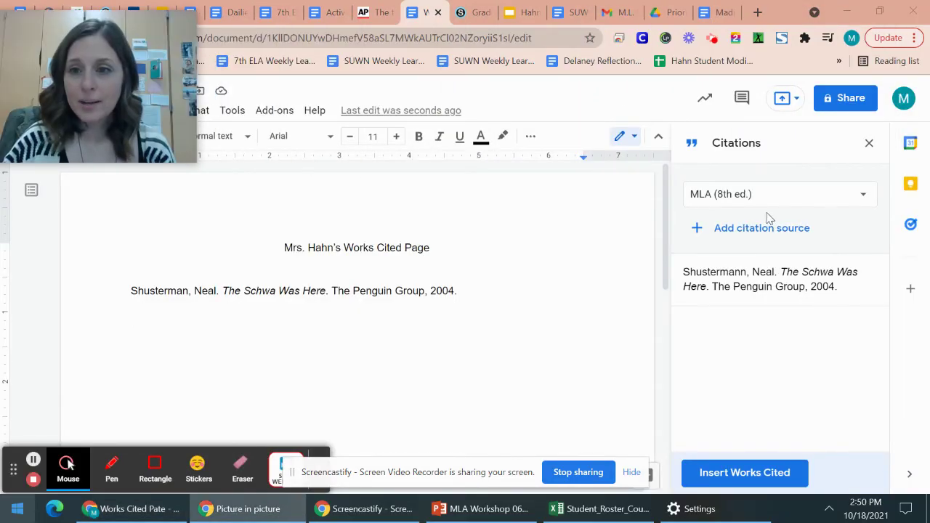
click(748, 236)
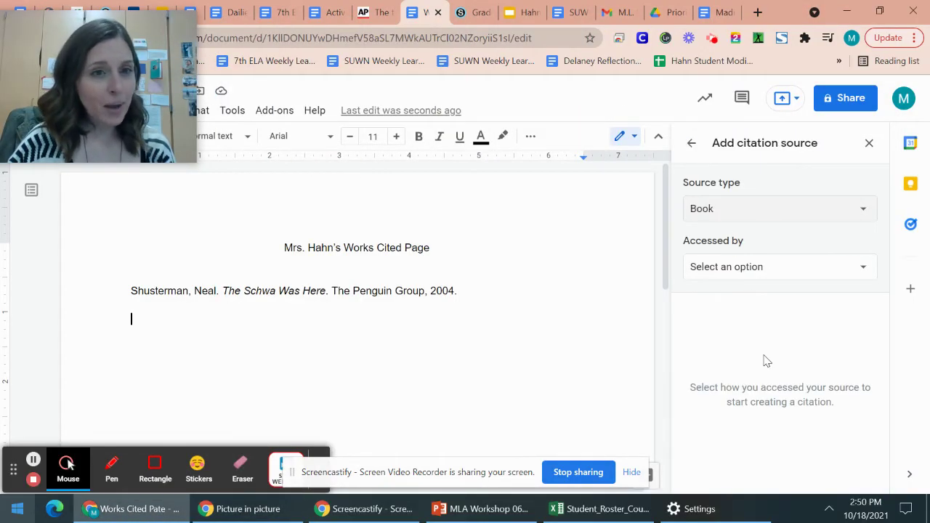
click(758, 211)
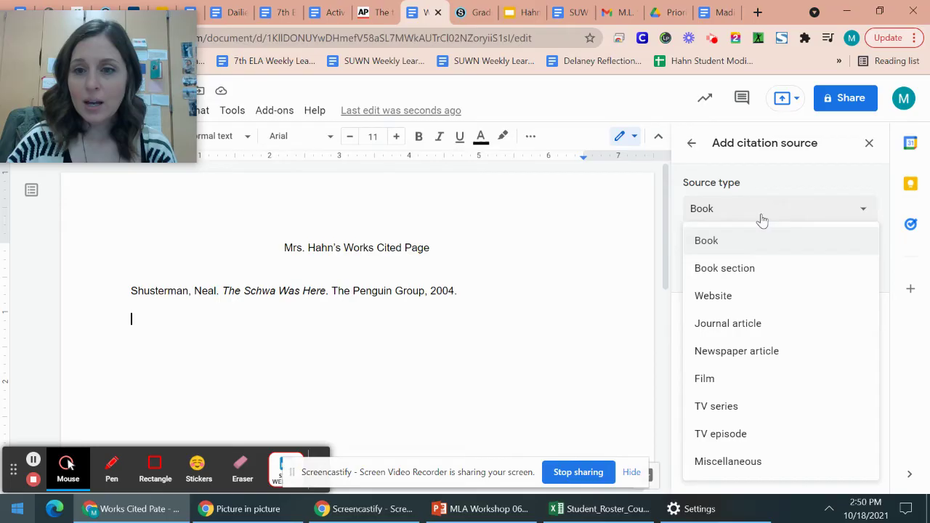
click(767, 297)
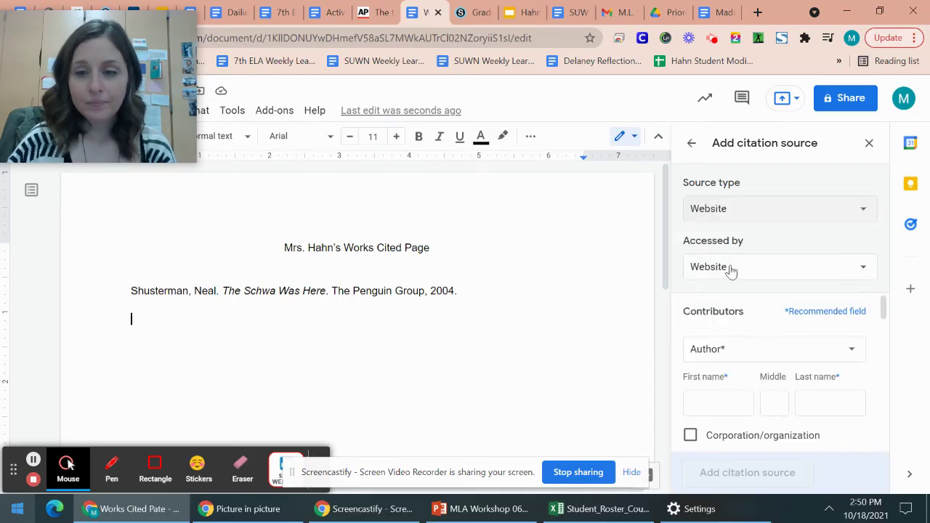
Look up the AP article's byline and enter the first listed author's first and last name in the website citation.
scroll(718, 337, down, 3)
scroll(718, 336, up, 3)
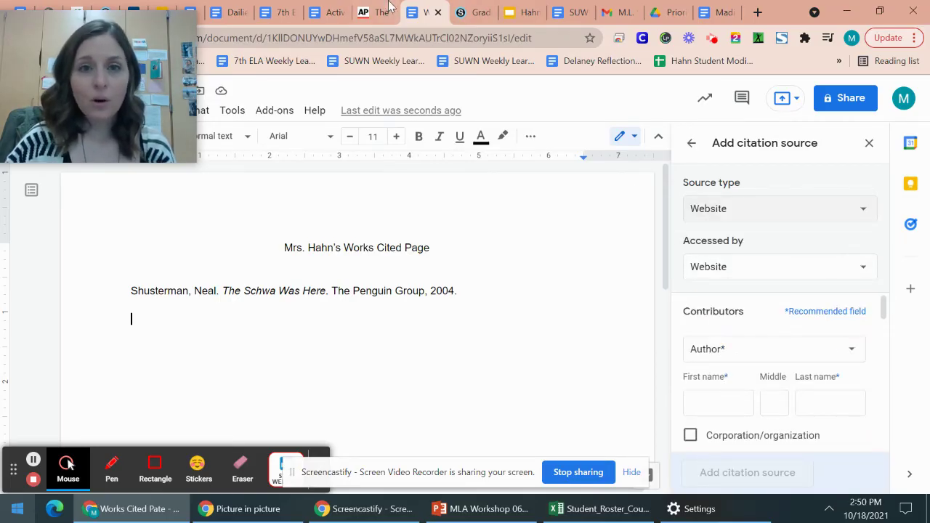
click(374, 12)
scroll(258, 289, down, 5)
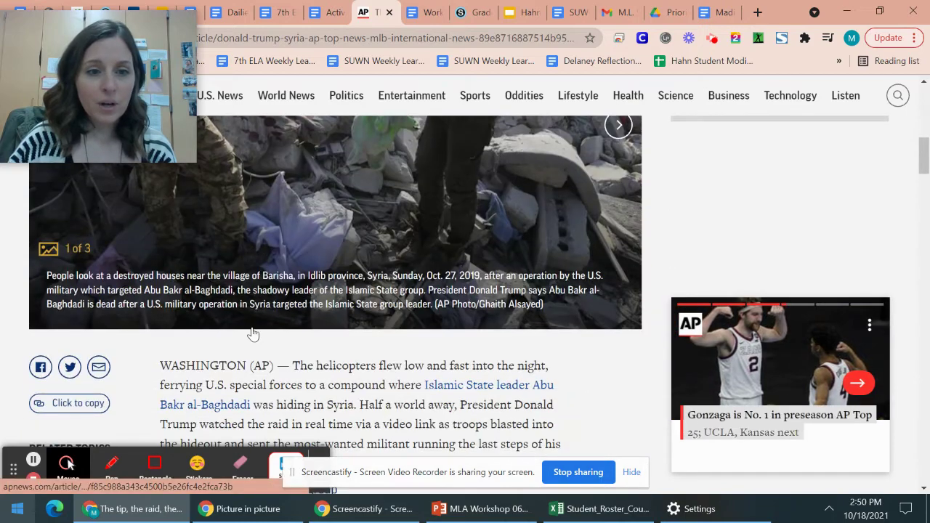
scroll(225, 298, up, 5)
drag(45, 248, 237, 249)
click(78, 253)
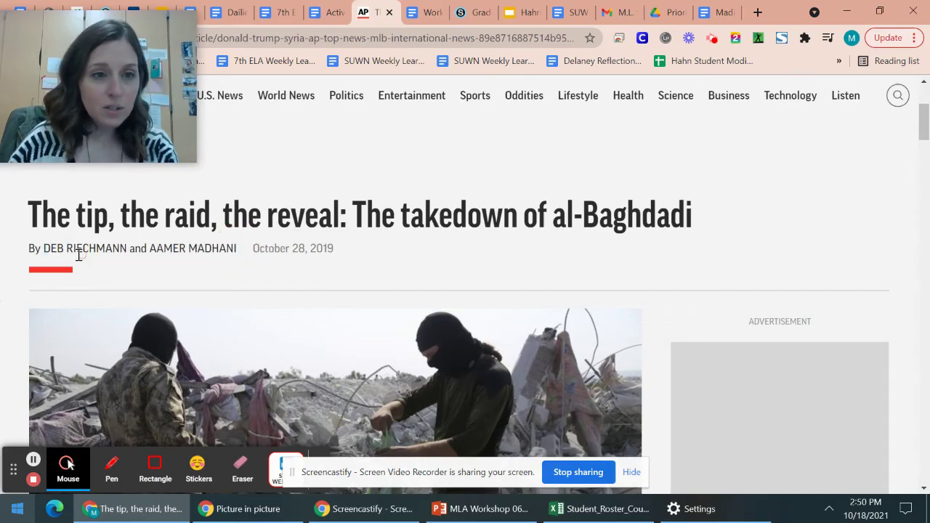
click(416, 11)
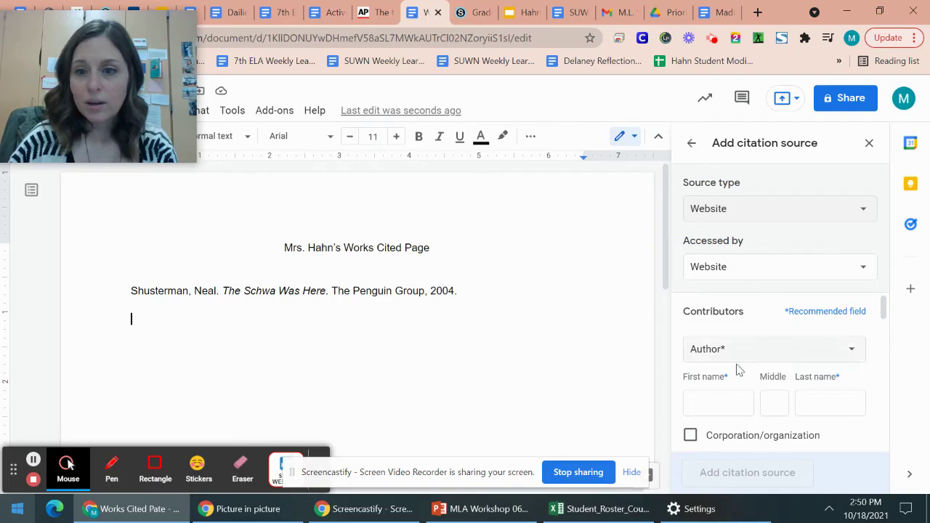
click(722, 402)
text(Deb)
key(Tab)
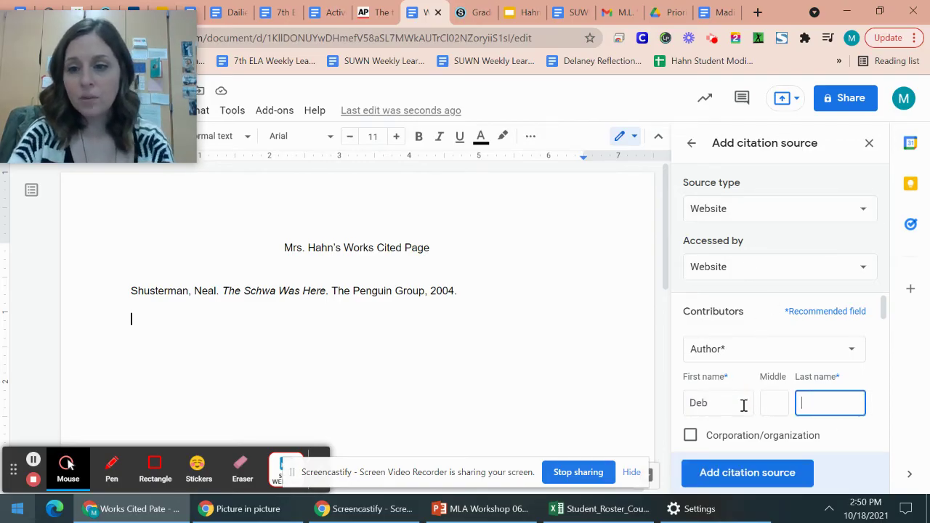
text(Reichmann)
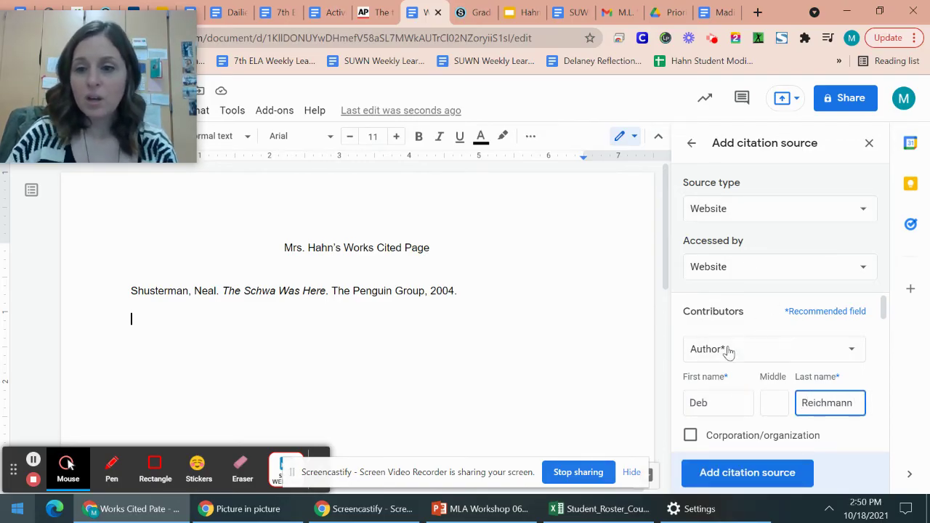
Add a second author contributor and enter the first and last name of the article's second listed author.
scroll(734, 363, down, 2)
click(758, 381)
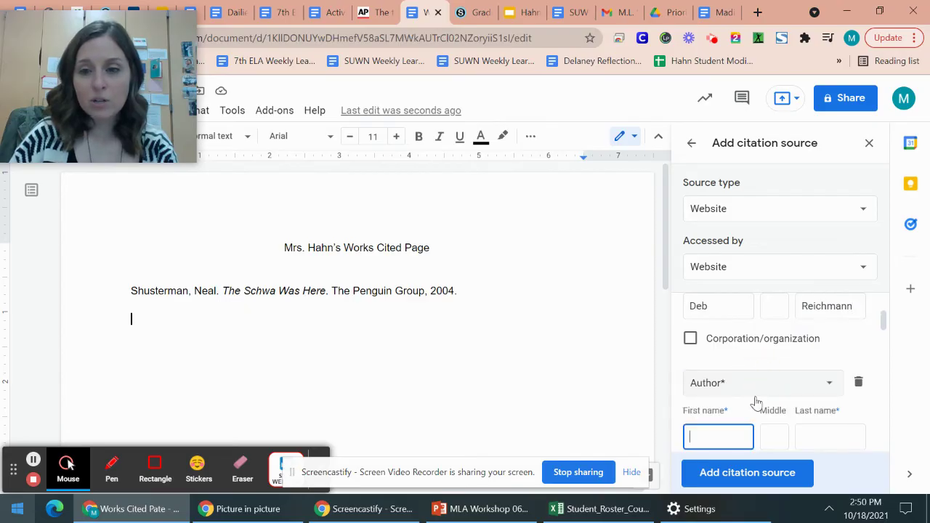
click(374, 13)
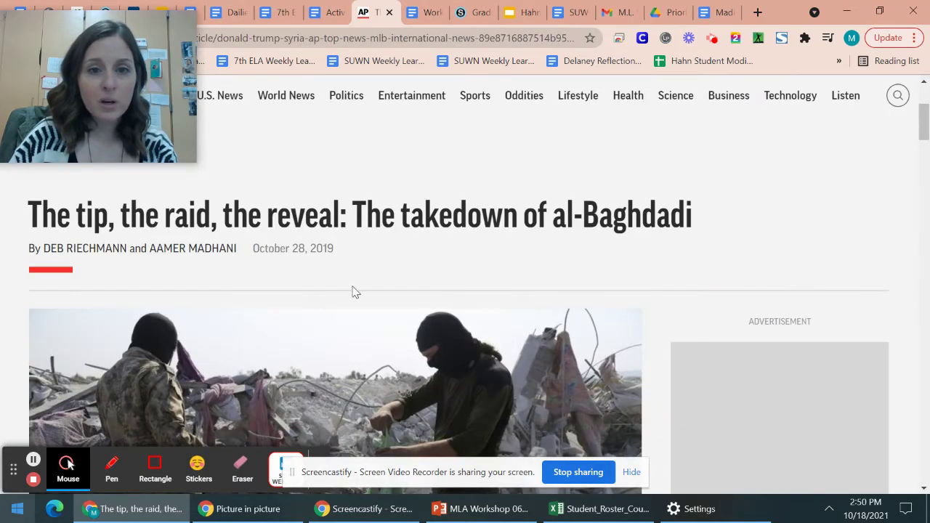
double_click(162, 249)
click(330, 10)
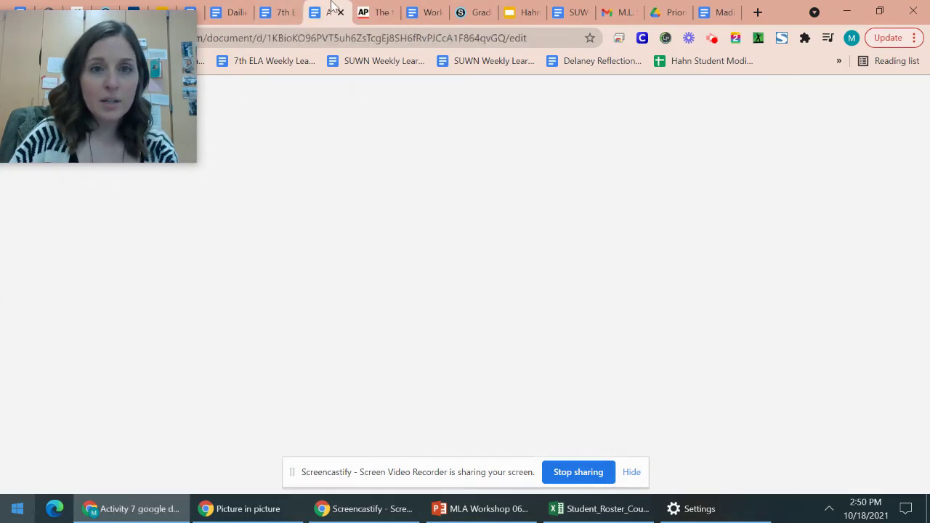
click(431, 9)
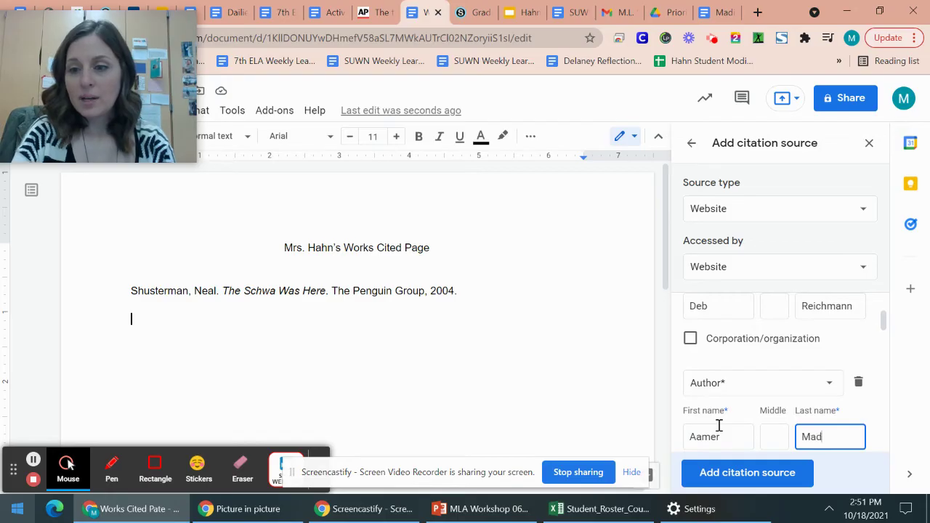
click(363, 8)
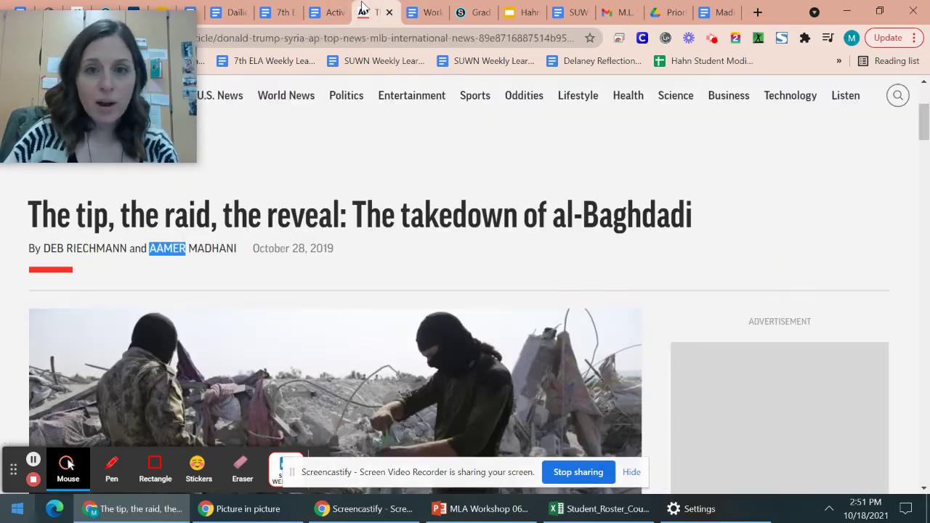
scroll(407, 179, down, 2)
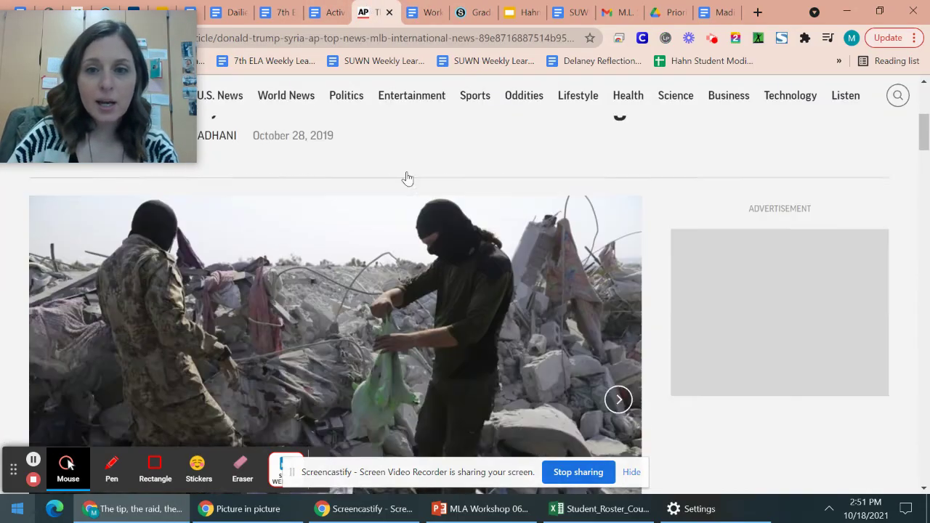
scroll(419, 203, up, 2)
drag(252, 244, 332, 245)
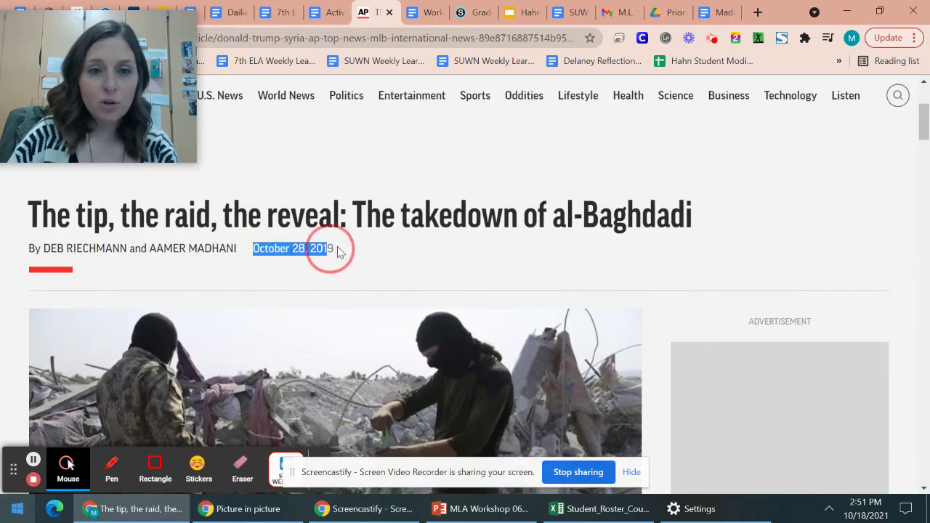
click(421, 9)
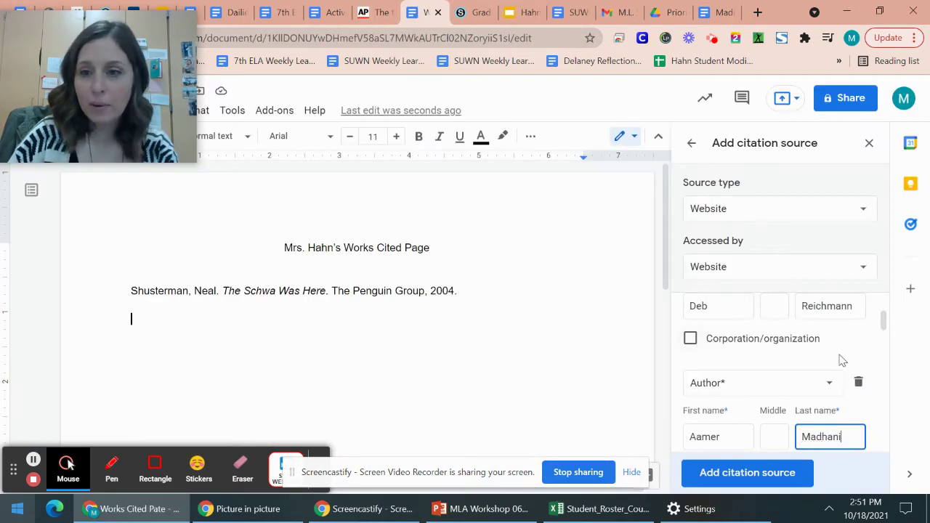
Copy the AP article's headline, The tip, the raid, the reveal: The takedown of al-Baghdadi, into the citation's Title field.
scroll(792, 372, down, 3)
click(711, 375)
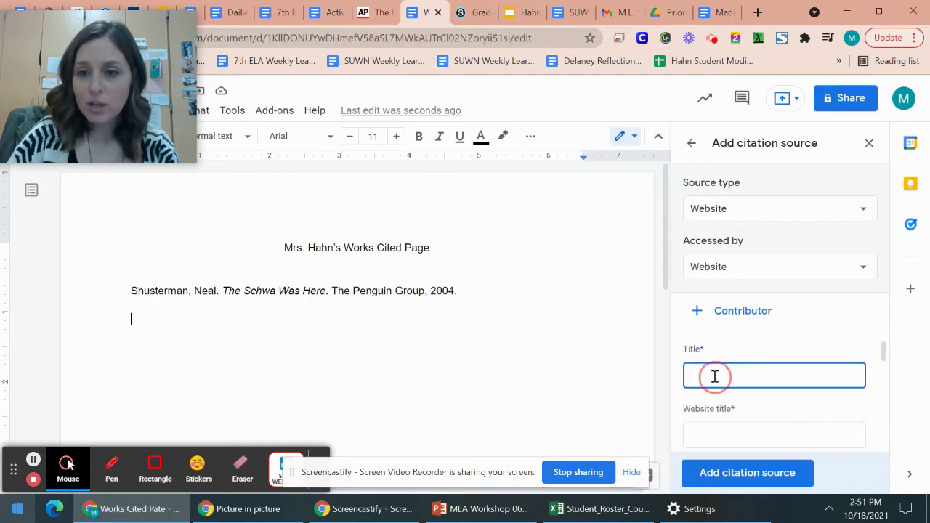
click(379, 14)
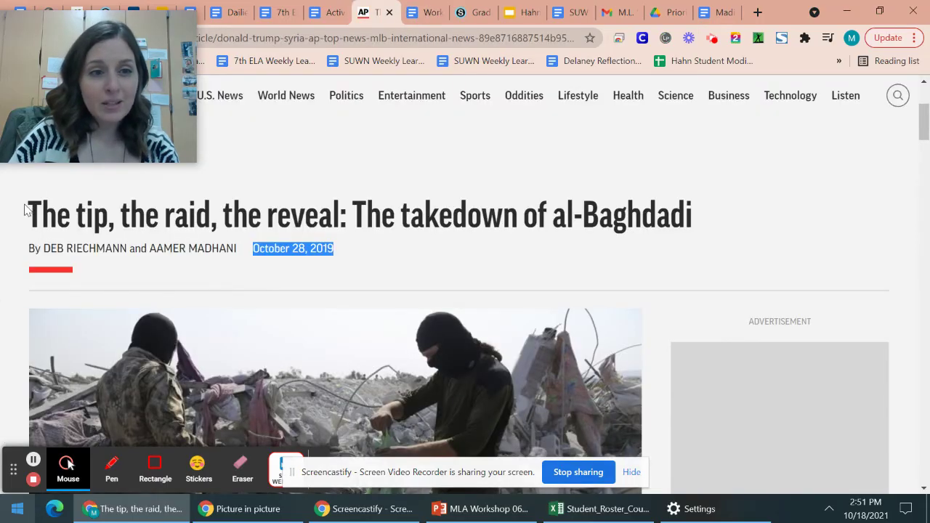
drag(29, 210, 734, 208)
key(ctrl+c)
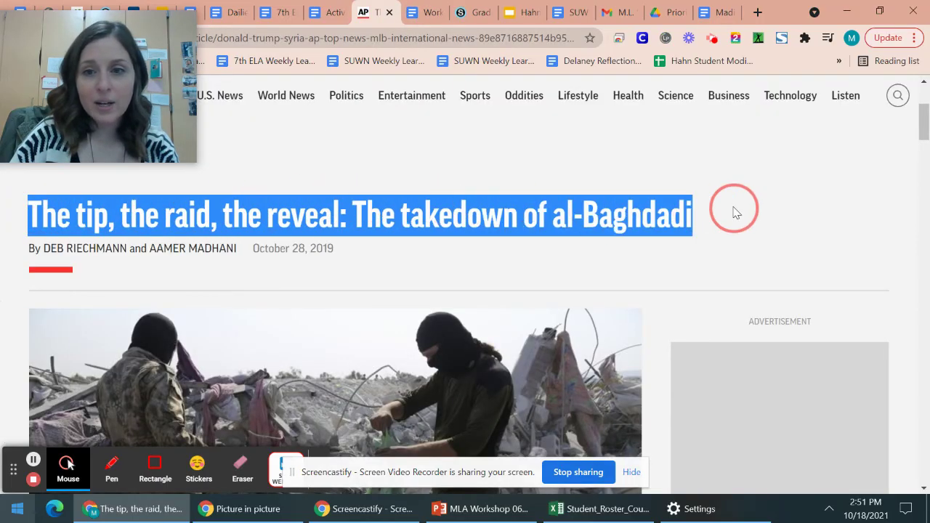
click(415, 9)
key(ctrl+v)
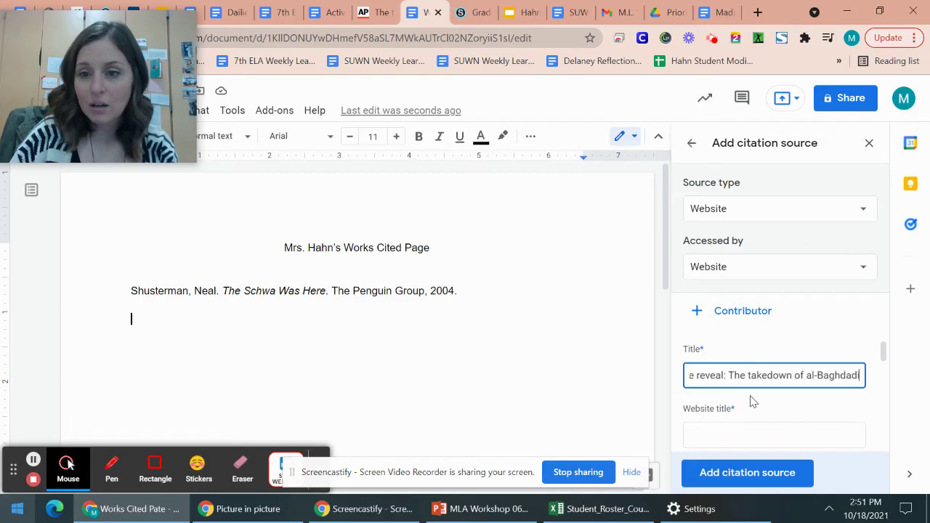
Find the site name in the AP article's web address and enter apnews.com as the citation's website title.
click(766, 435)
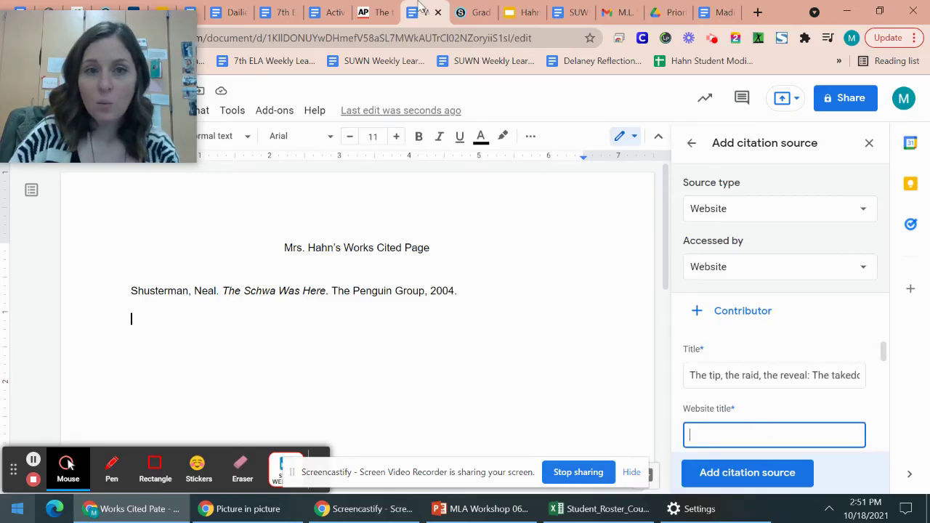
click(374, 12)
drag(178, 53, 183, 125)
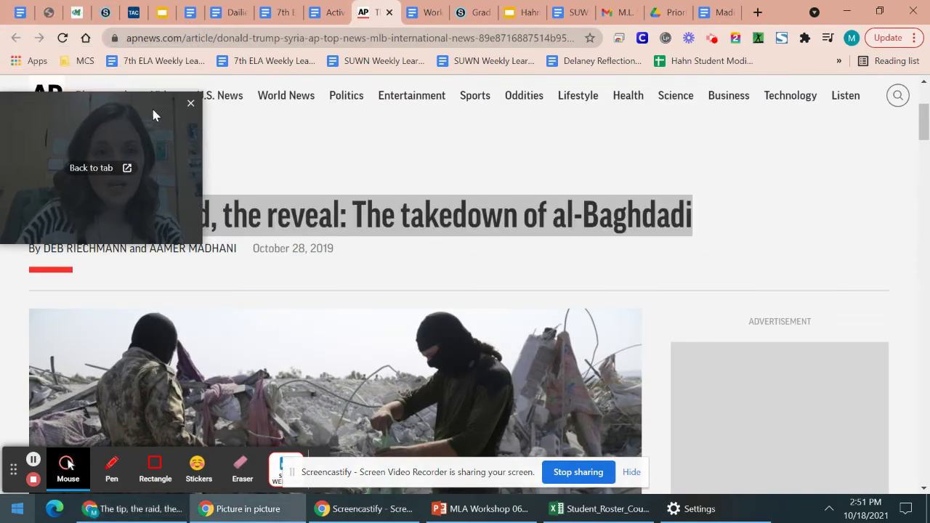
click(133, 40)
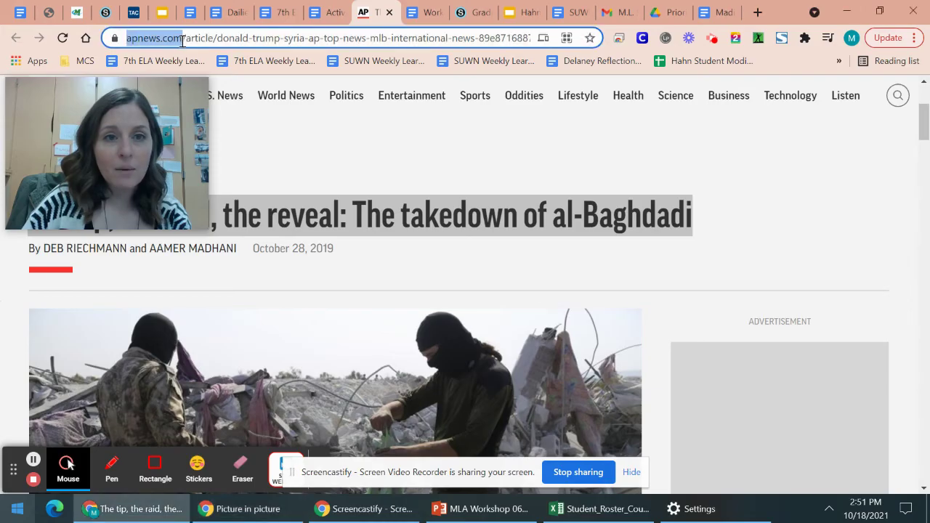
drag(182, 41, 183, 42)
scroll(407, 232, up, 3)
drag(192, 157, 210, 211)
click(331, 12)
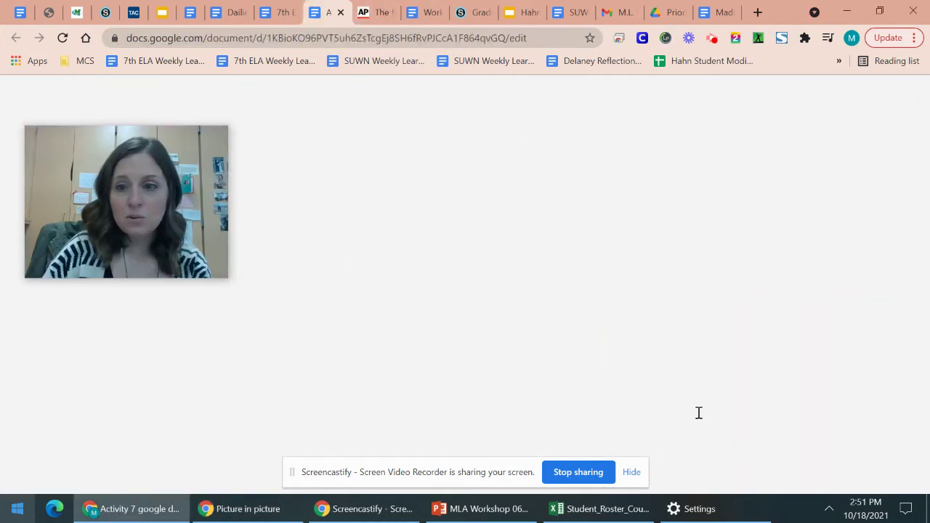
click(428, 12)
click(231, 12)
click(375, 12)
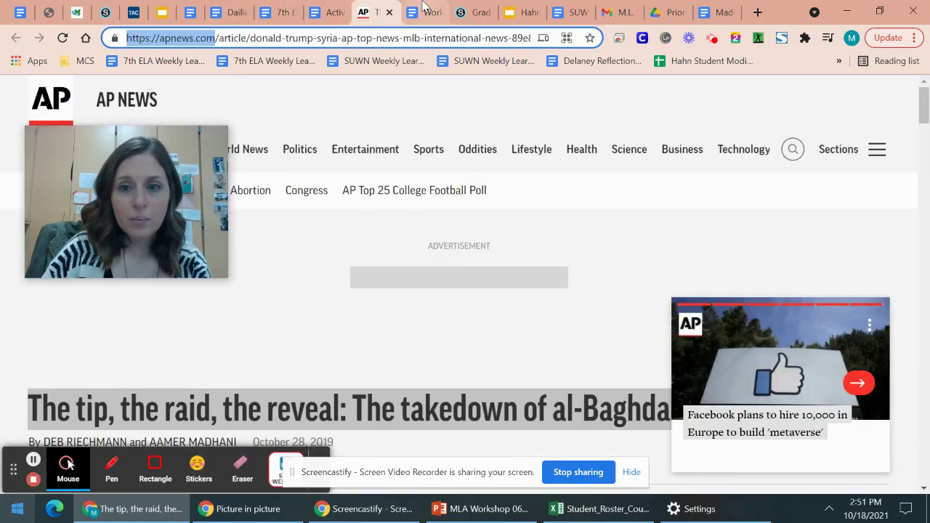
click(425, 12)
text(pa)
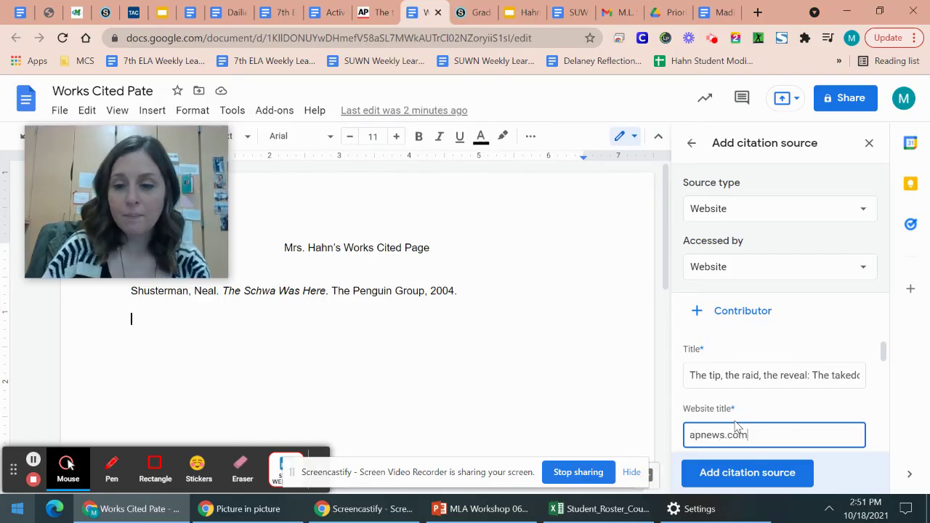
Find the copyright holder in the AP page's footer and enter The Associated Press as the citation's publisher.
scroll(791, 422, down, 3)
scroll(792, 420, up, 1)
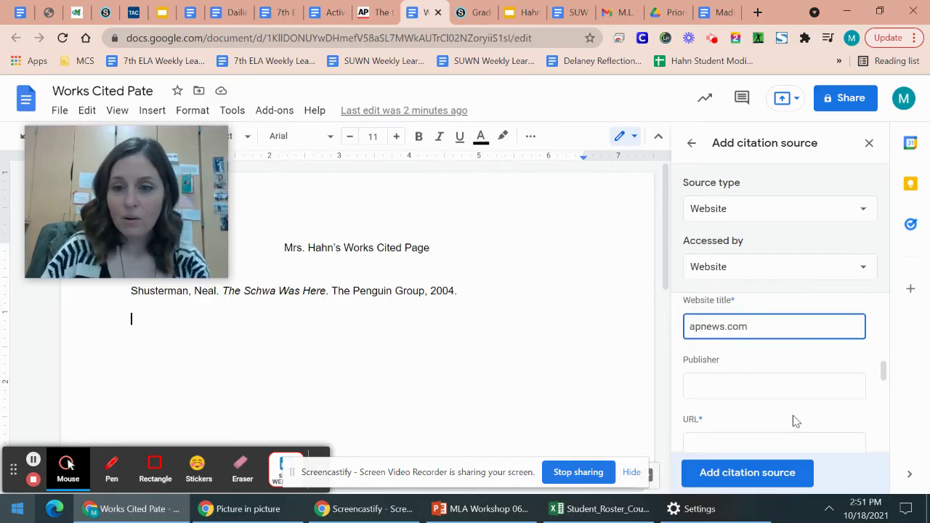
click(750, 394)
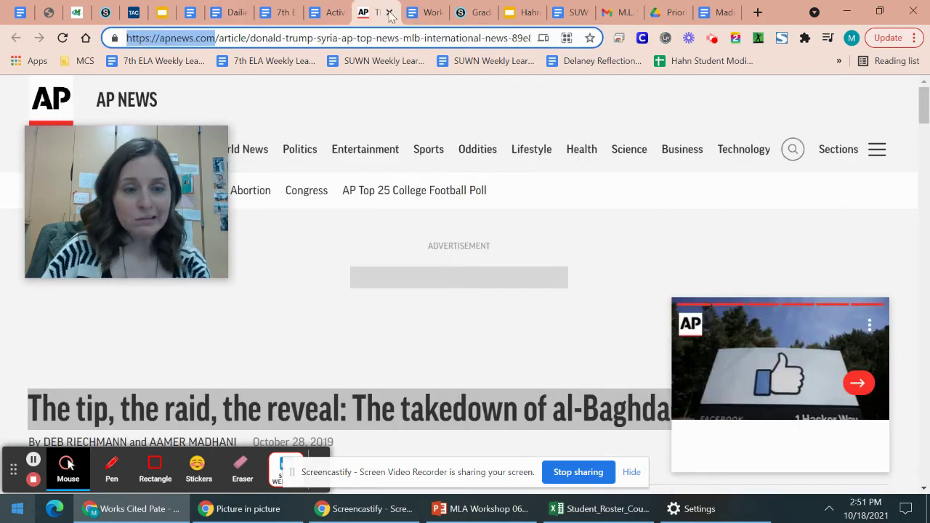
click(376, 13)
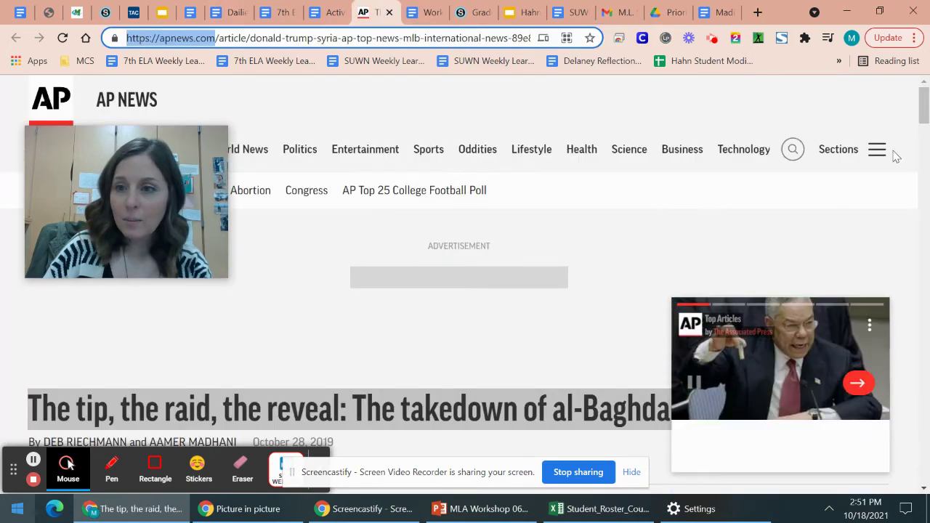
drag(923, 111, 924, 465)
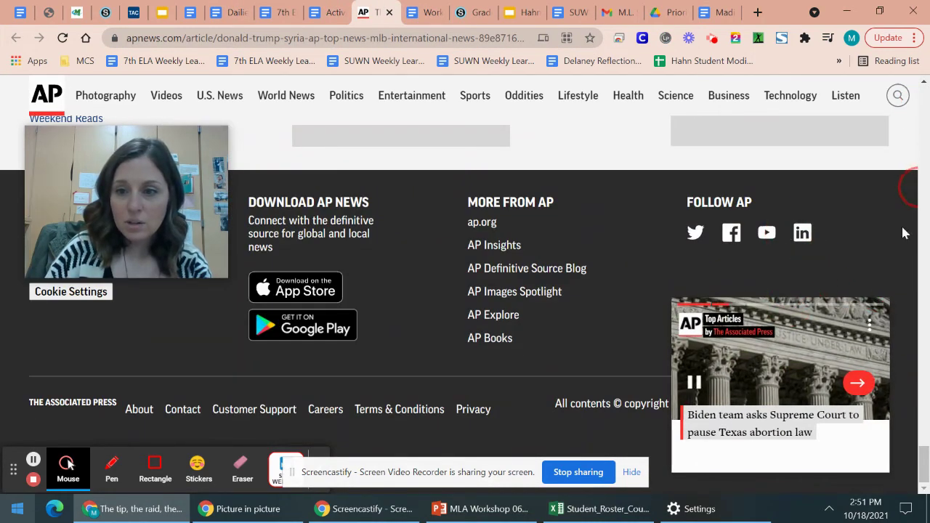
click(870, 325)
drag(602, 404, 853, 402)
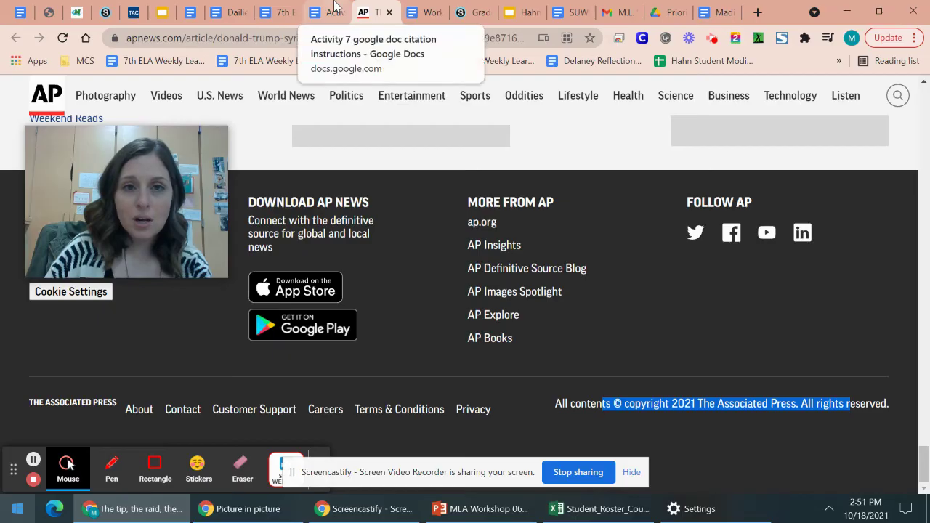
click(424, 12)
text(Th)
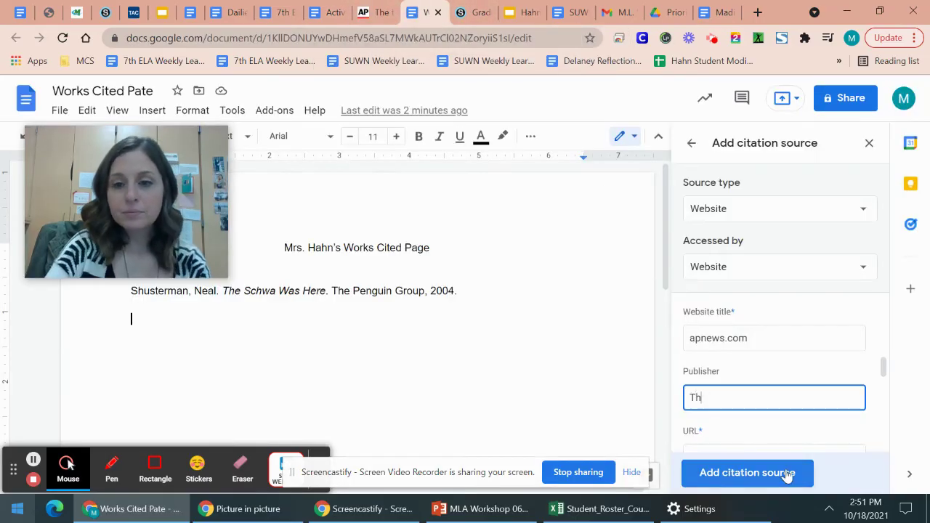
text(e Associated Pres)
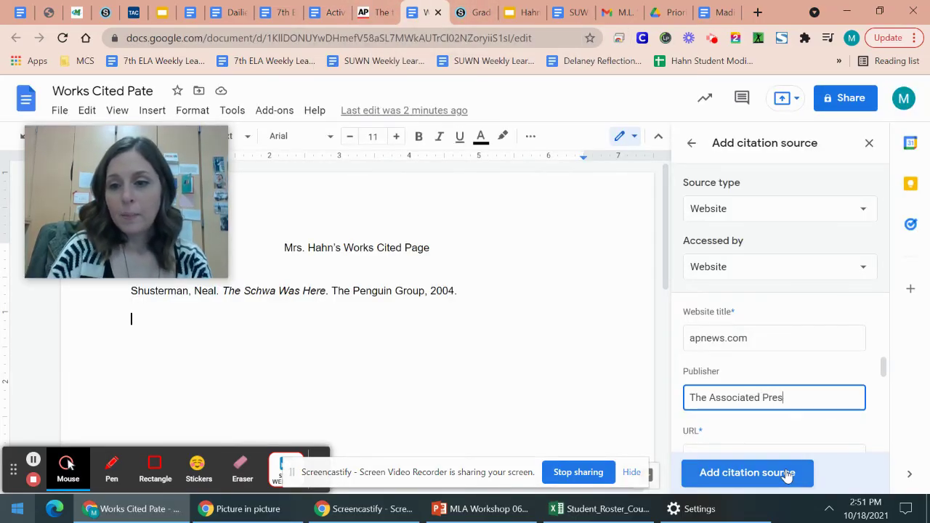
text(s)
Copy the AP article's full web address into the citation's URL field.
scroll(770, 342, down, 1)
click(778, 359)
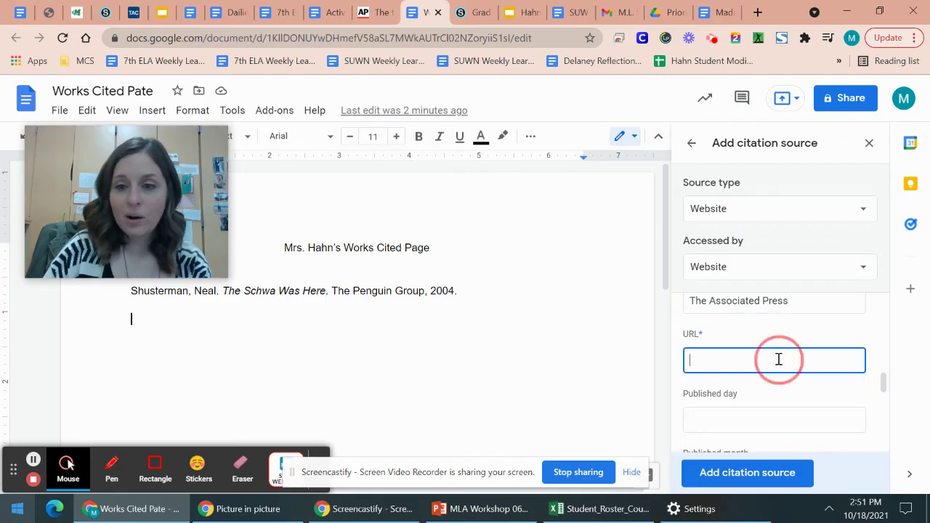
click(380, 12)
click(357, 38)
right_click(359, 38)
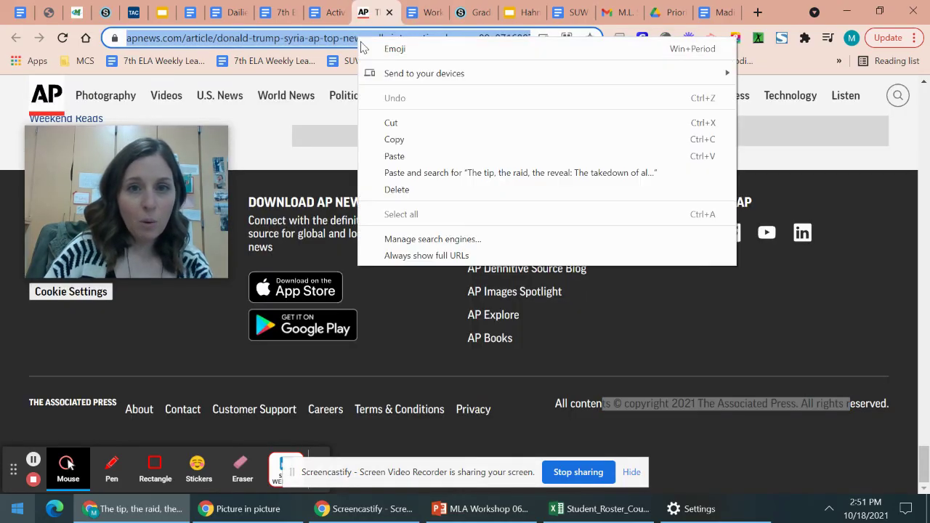
click(418, 138)
click(321, 12)
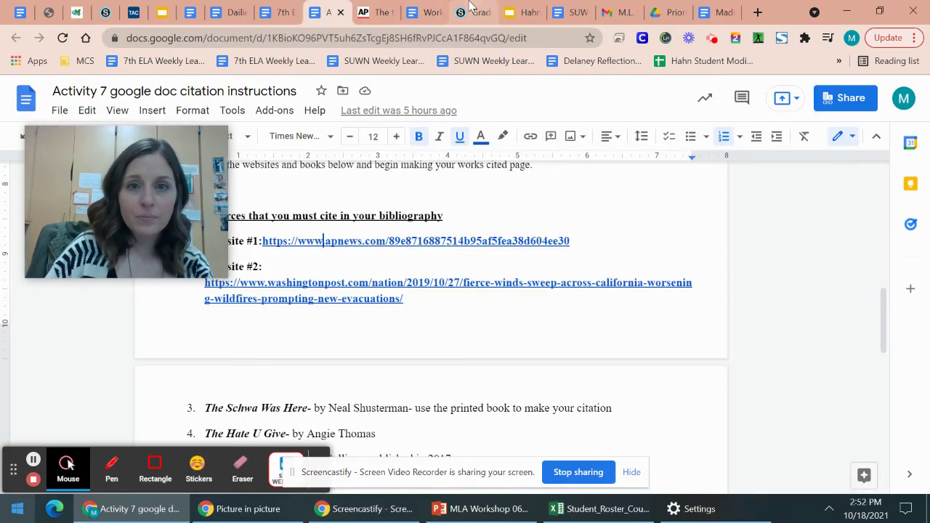
click(427, 12)
key(ctrl+v)
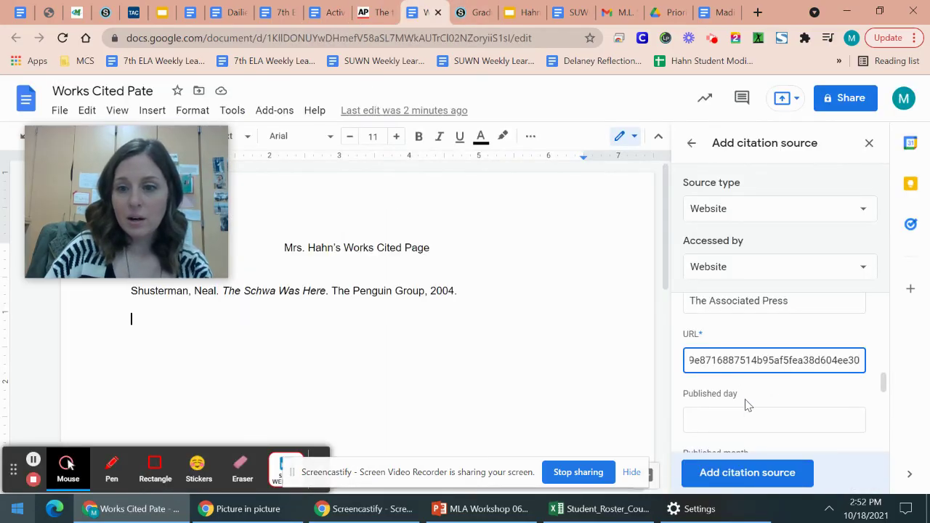
Copy the publication date October 28, 2019 from the AP article into the citation's Published day field.
click(748, 419)
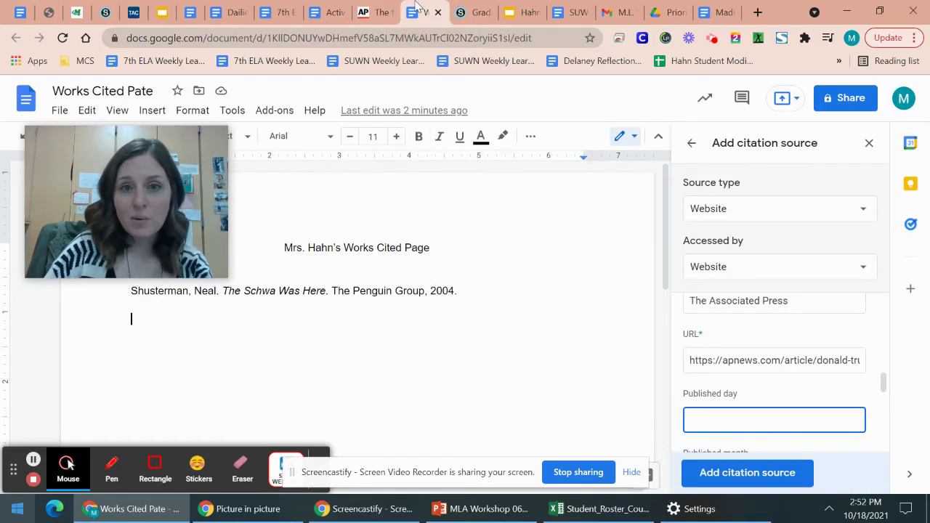
click(371, 9)
scroll(450, 305, up, 20)
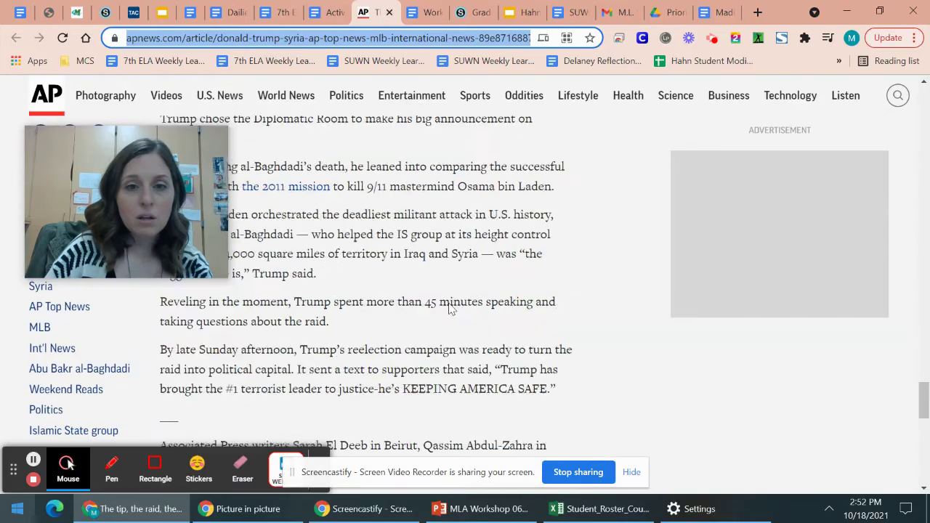
scroll(302, 348, up, 5)
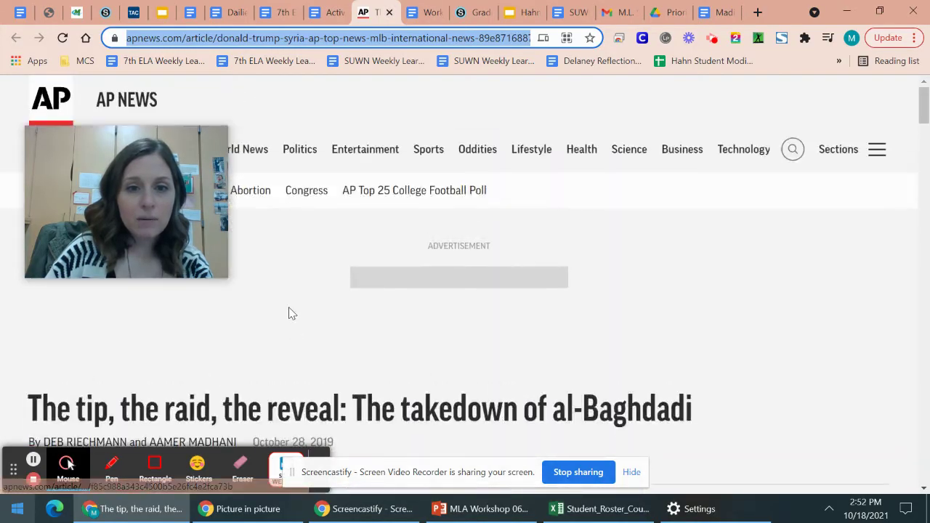
scroll(290, 314, down, 3)
drag(249, 258, 342, 259)
click(329, 13)
click(417, 8)
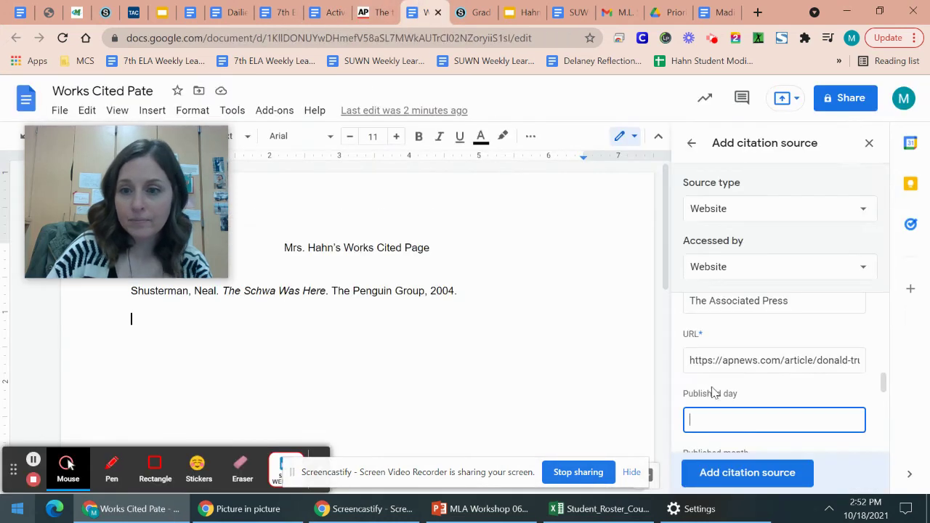
key(ctrl+v)
scroll(770, 409, down, 3)
scroll(767, 408, up, 1)
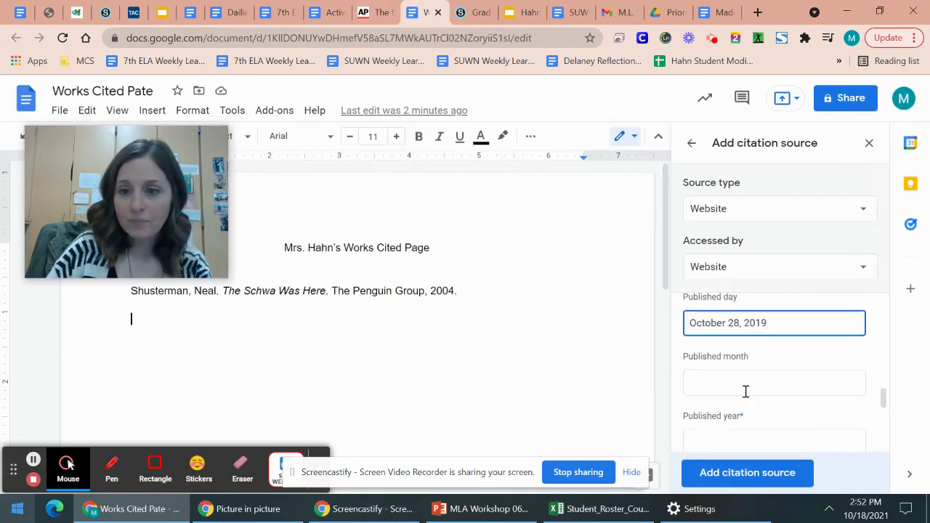
Replace the full date with 28 as the published day, and enter October and 2019 as the published month and year.
click(745, 392)
drag(786, 325, 567, 317)
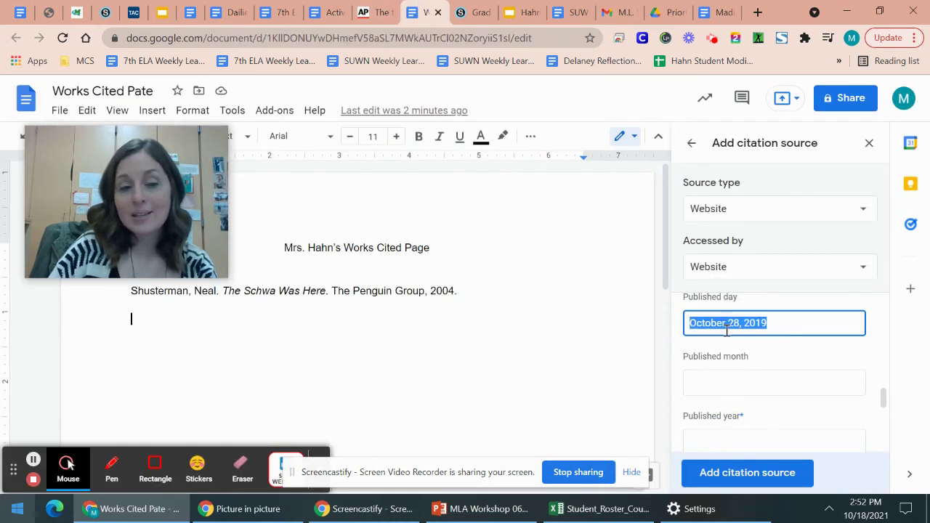
text(28)
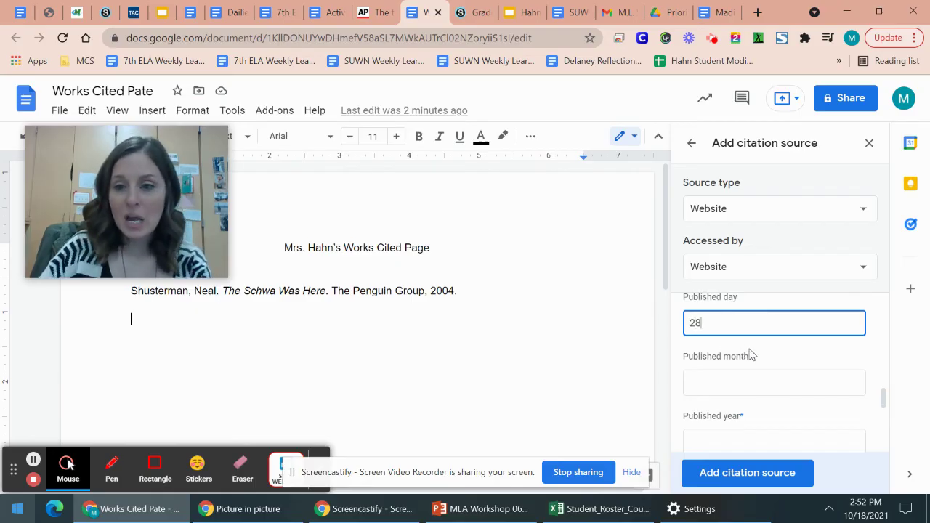
click(753, 381)
text(October)
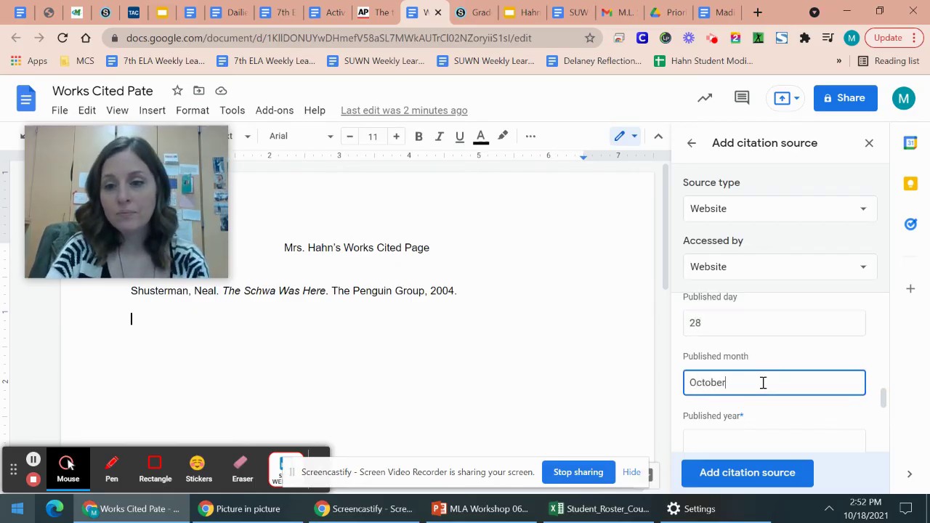
key(Tab)
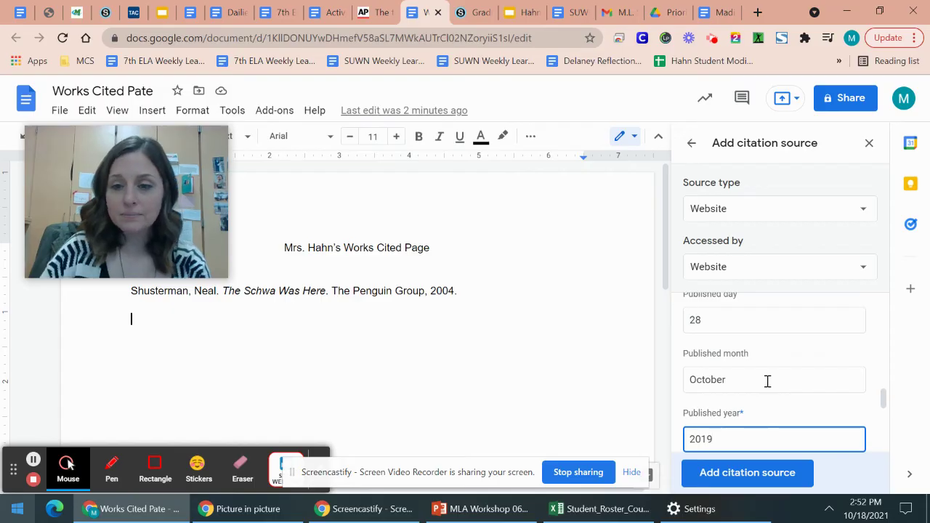
Set the citation's accessed date to 18 October 2021 and add the finished citation source.
scroll(770, 370, down, 2)
scroll(772, 375, up, 2)
click(775, 404)
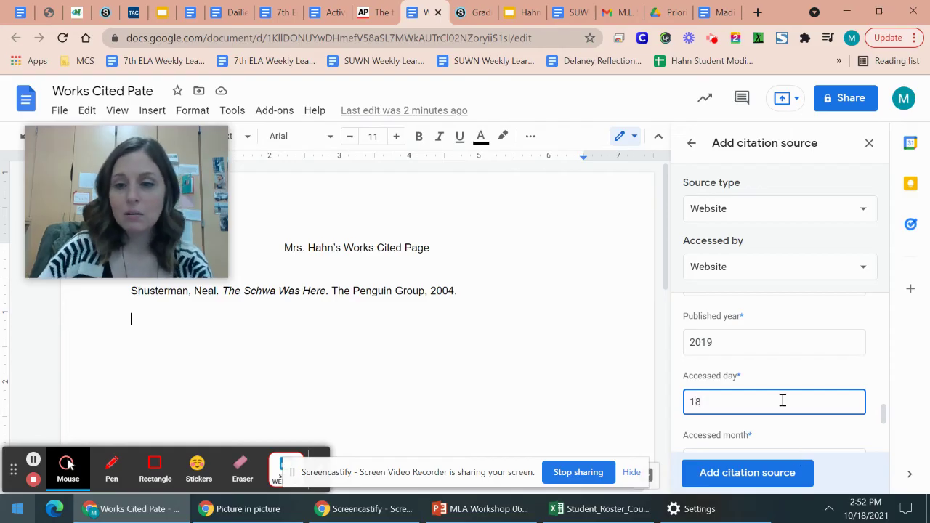
scroll(774, 392, down, 1)
click(756, 390)
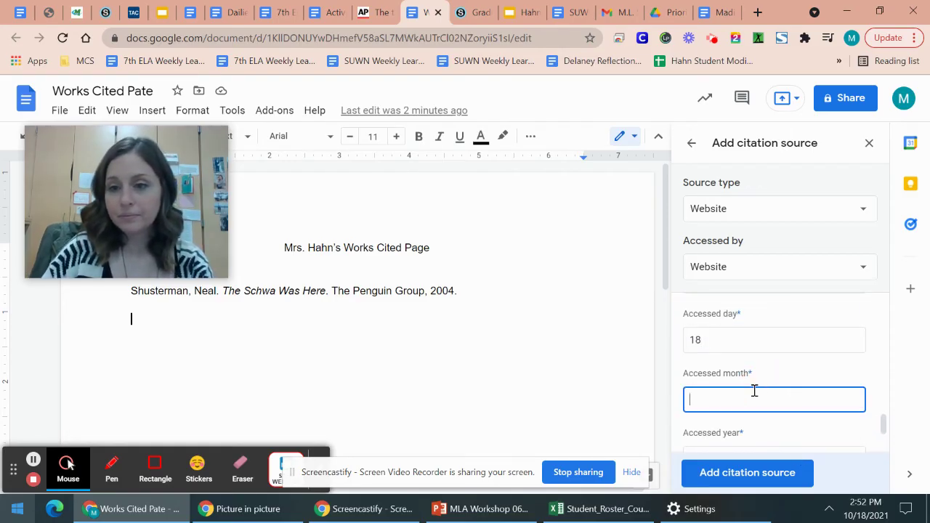
text(Octo)
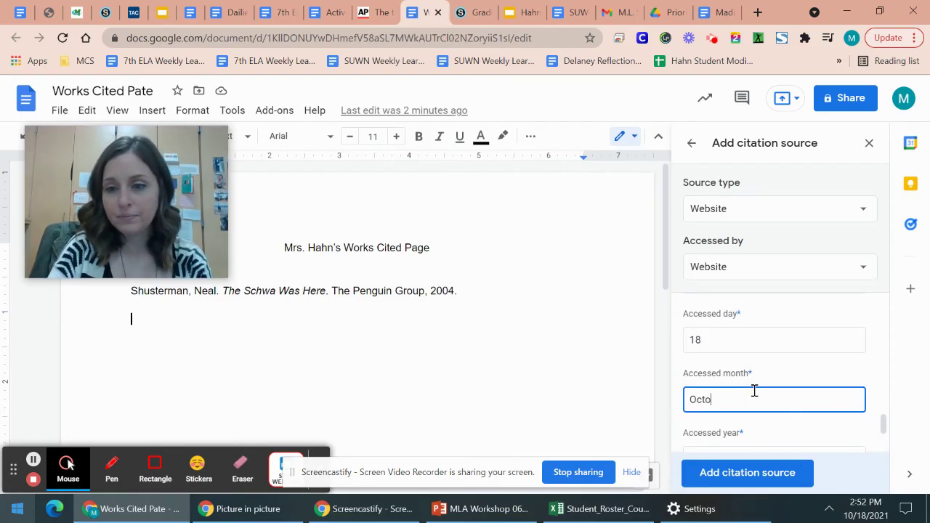
text(ber)
scroll(741, 392, down, 2)
click(744, 364)
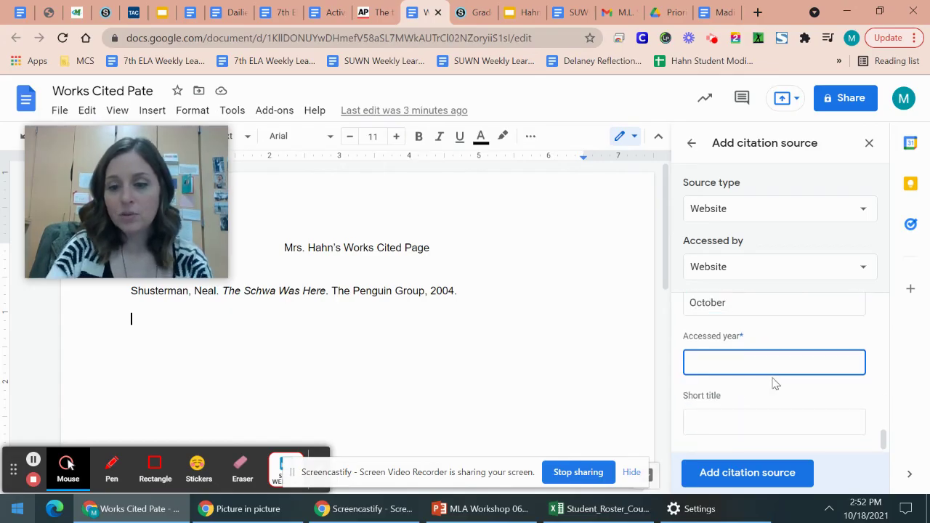
text(2021)
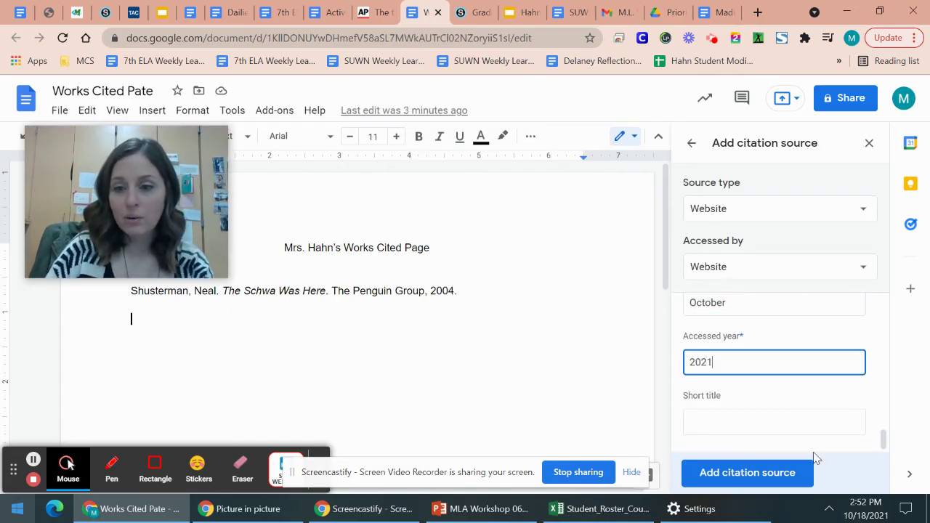
click(728, 482)
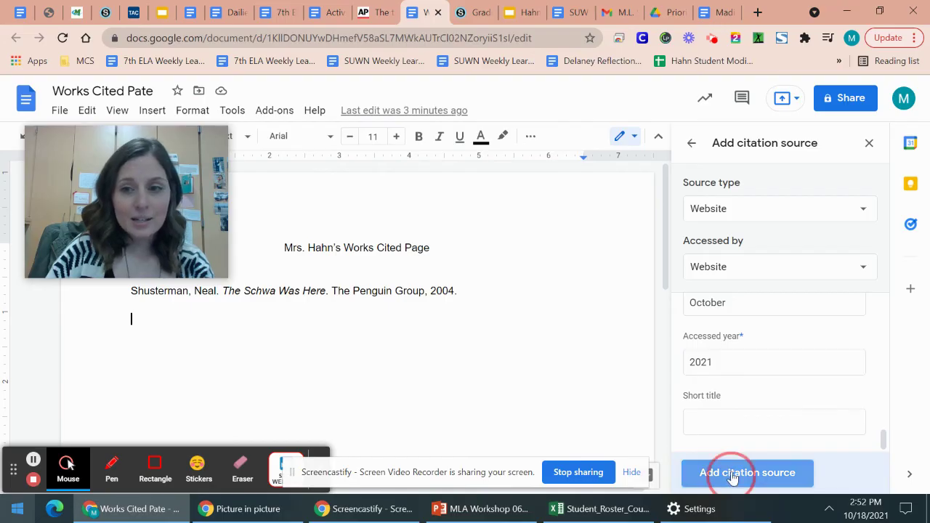
Copy the new AP article citation from the citation list into the document, beneath The Schwa Was Here entry.
drag(854, 416, 670, 266)
key(ctrl+c)
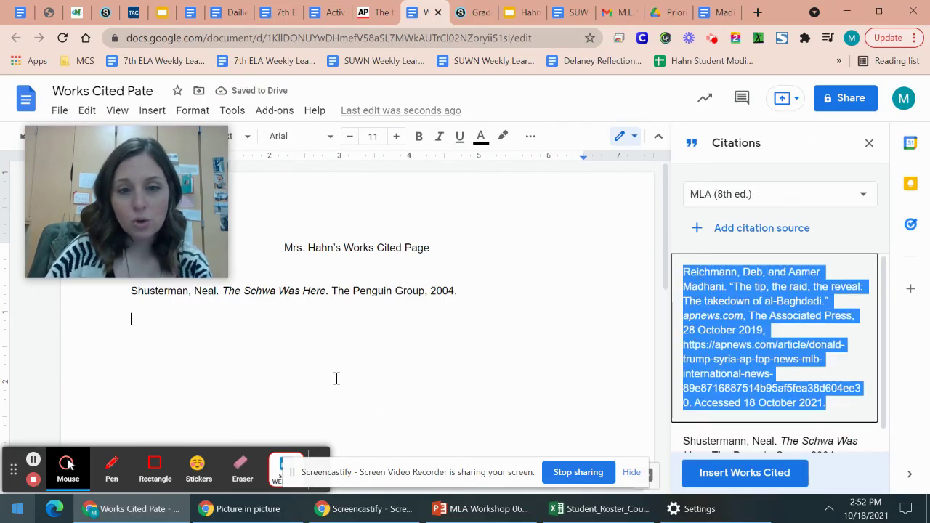
click(349, 334)
key(ctrl+v)
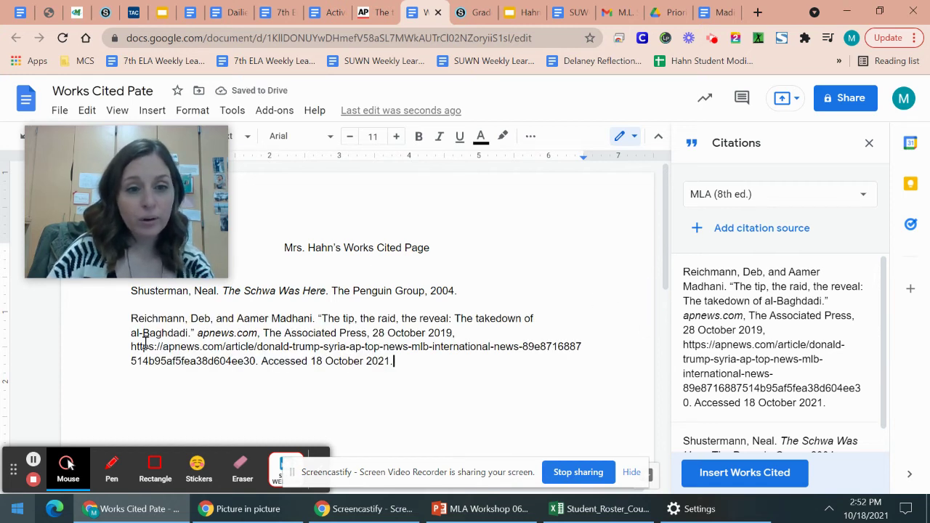
Move The Schwa Was Here citation below the AP article citation for alphabetical order, and close the citation tool.
click(149, 320)
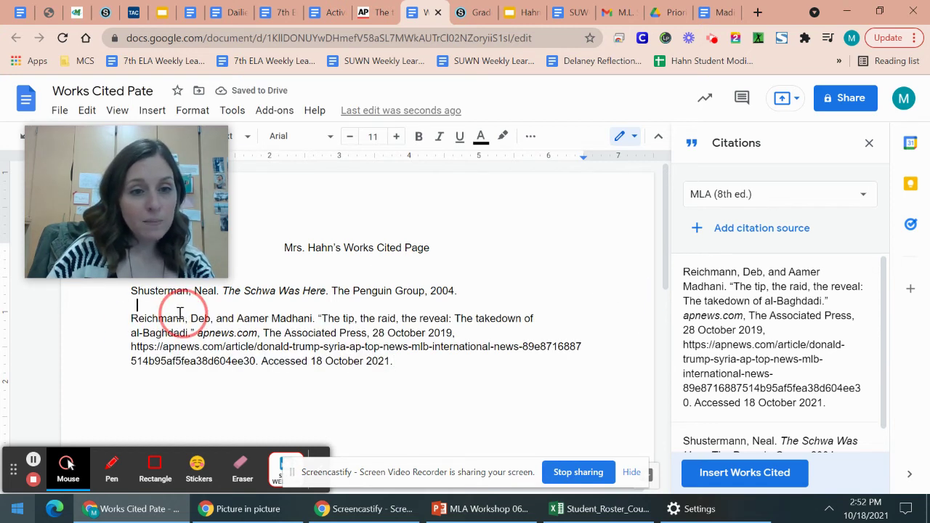
click(191, 291)
triple_click(192, 290)
key(BackSpace)
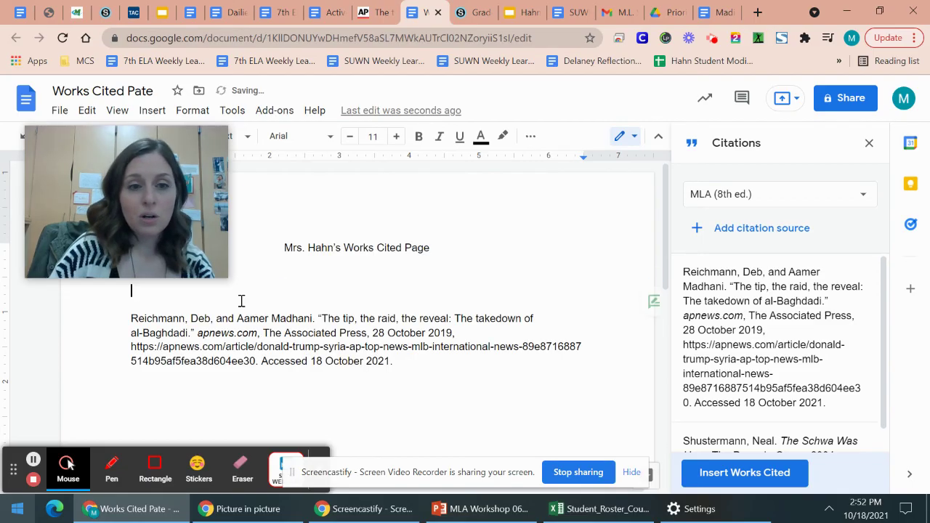
click(445, 383)
key(ctrl+z)
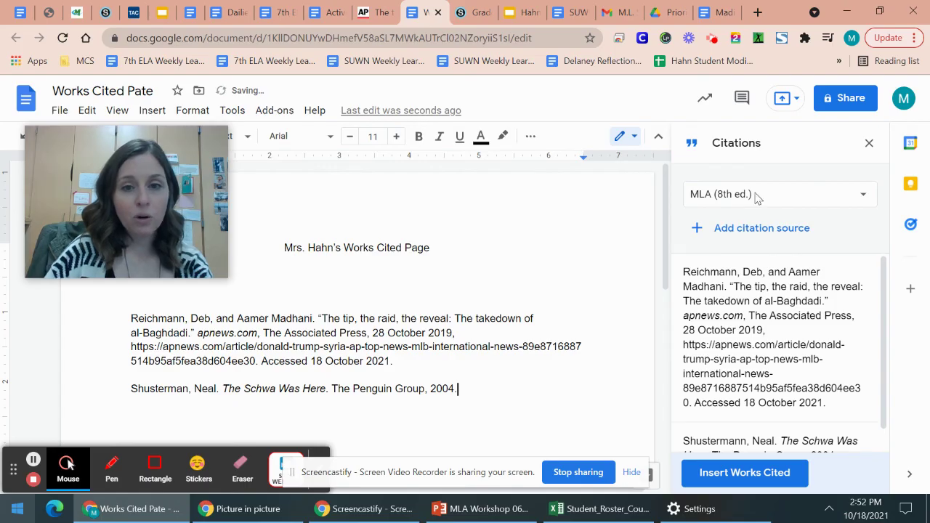
click(869, 143)
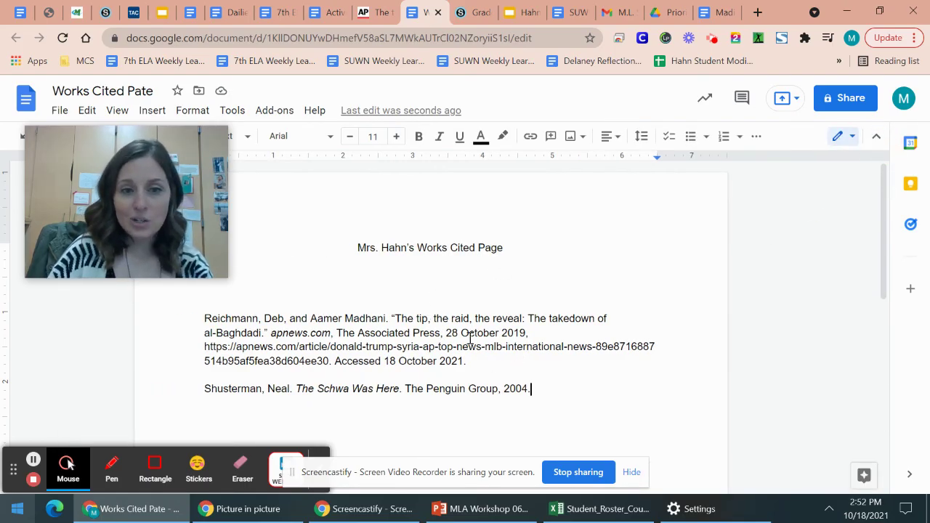
drag(204, 318, 591, 425)
click(581, 384)
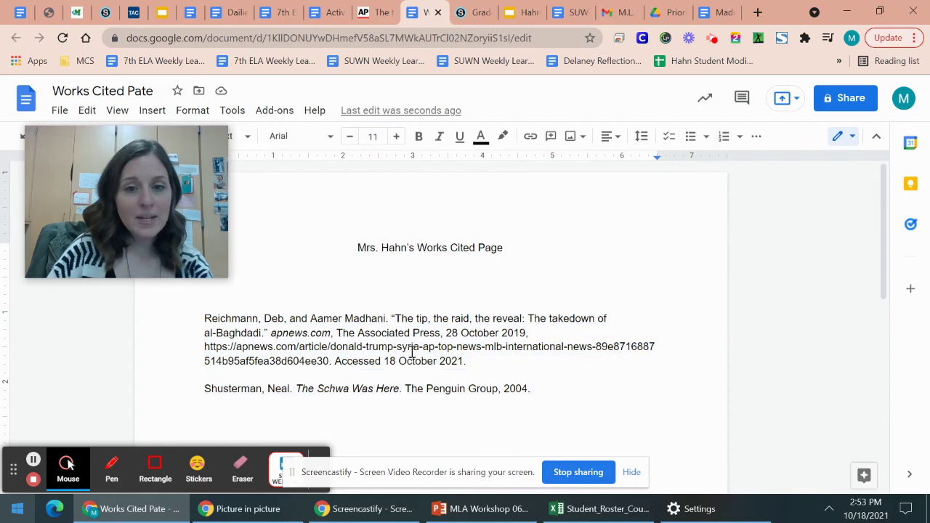
drag(243, 394, 535, 385)
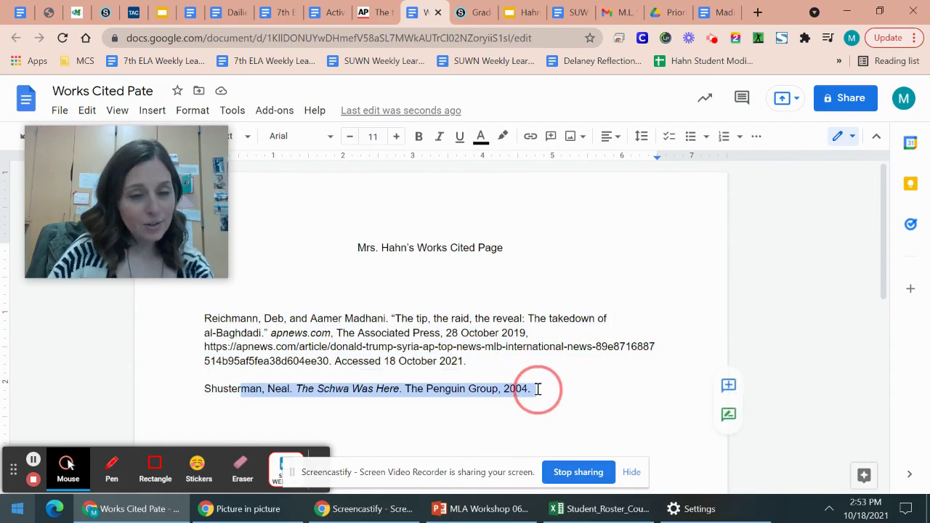
click(538, 389)
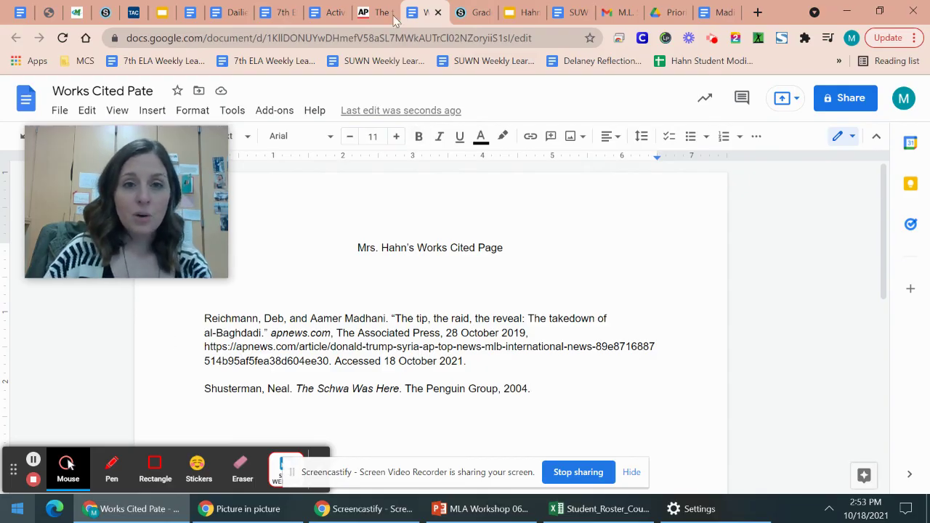
Review the Activity 7 google doc citation instructions, from the setup steps through the list of sources that must be cited.
click(330, 12)
scroll(428, 265, up, 8)
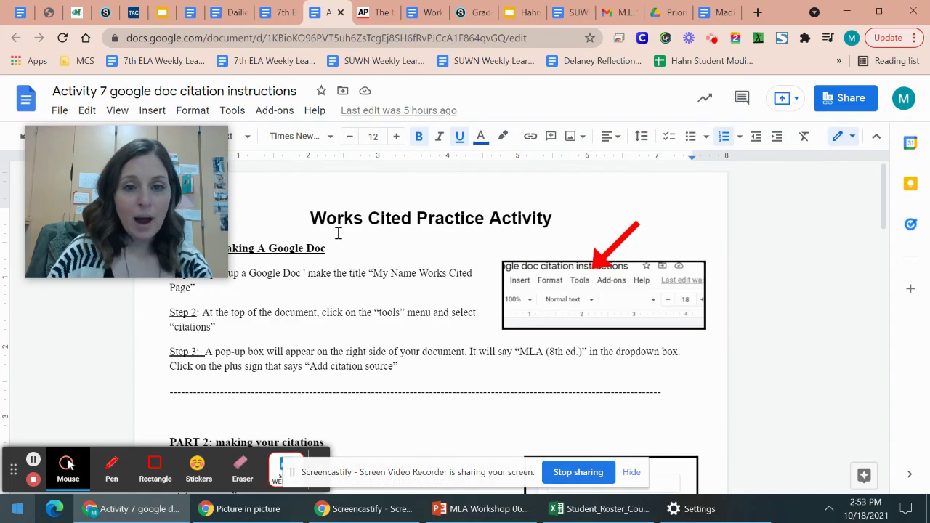
click(232, 111)
click(606, 213)
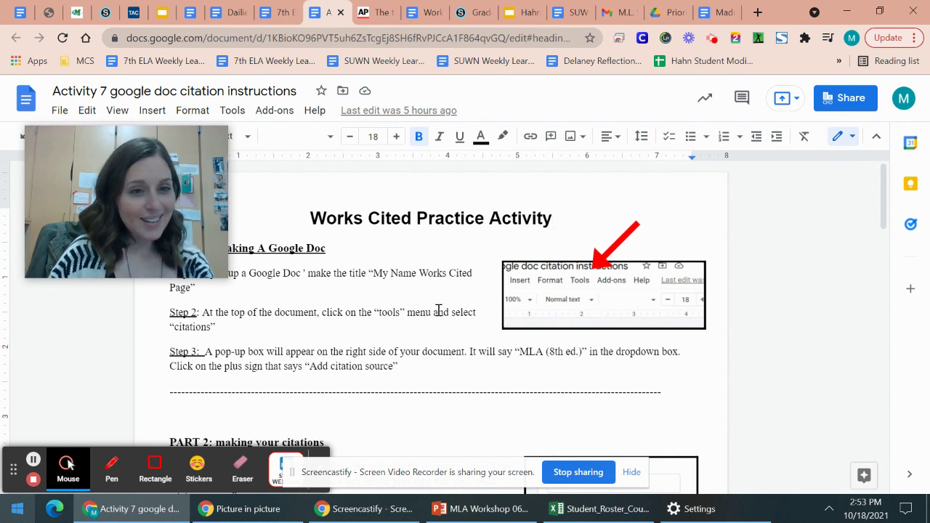
scroll(436, 312, down, 10)
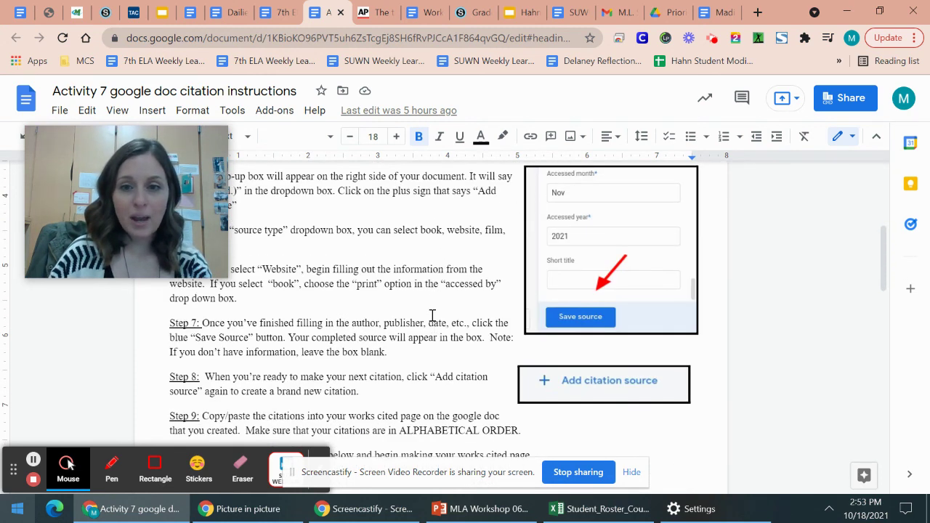
scroll(411, 264, down, 3)
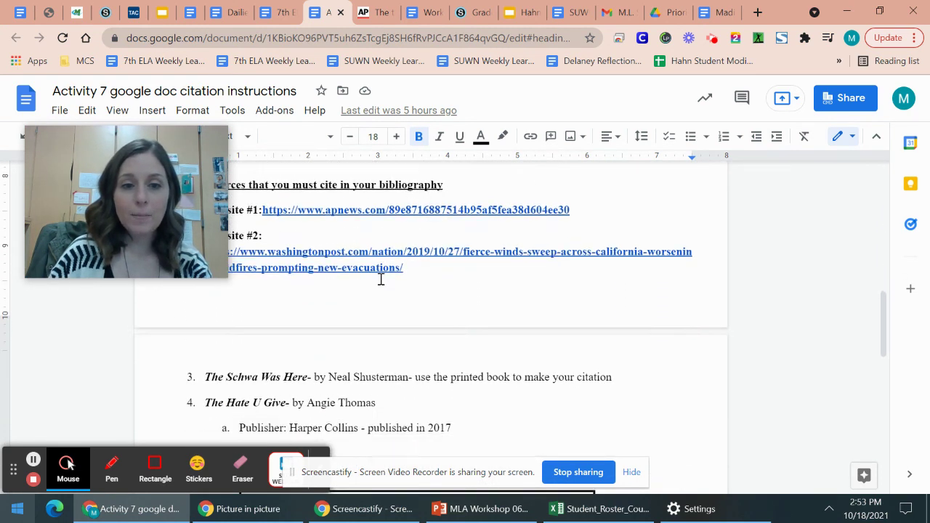
scroll(357, 320, down, 2)
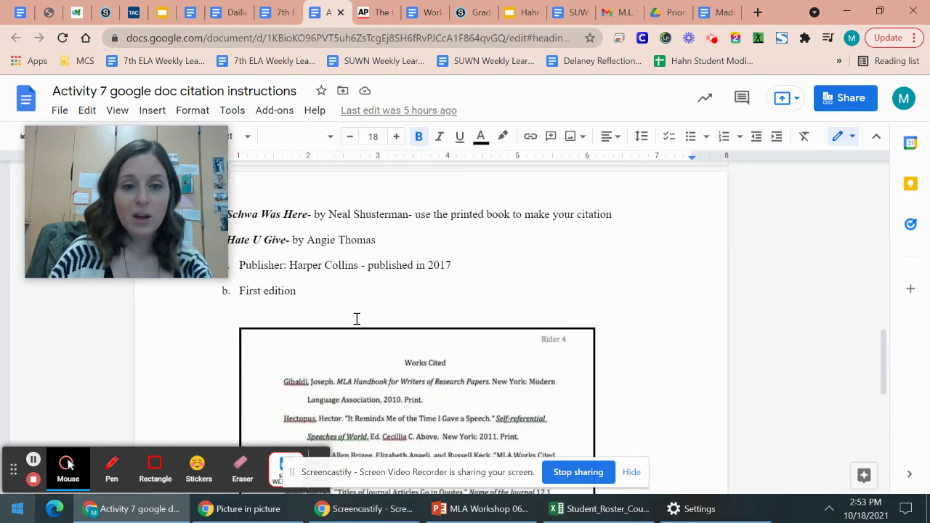
drag(304, 292, 242, 259)
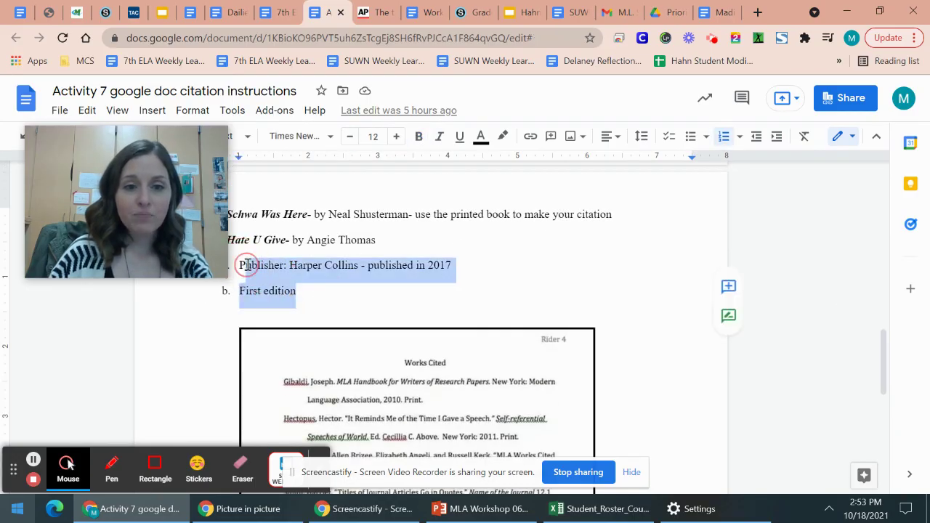
click(246, 262)
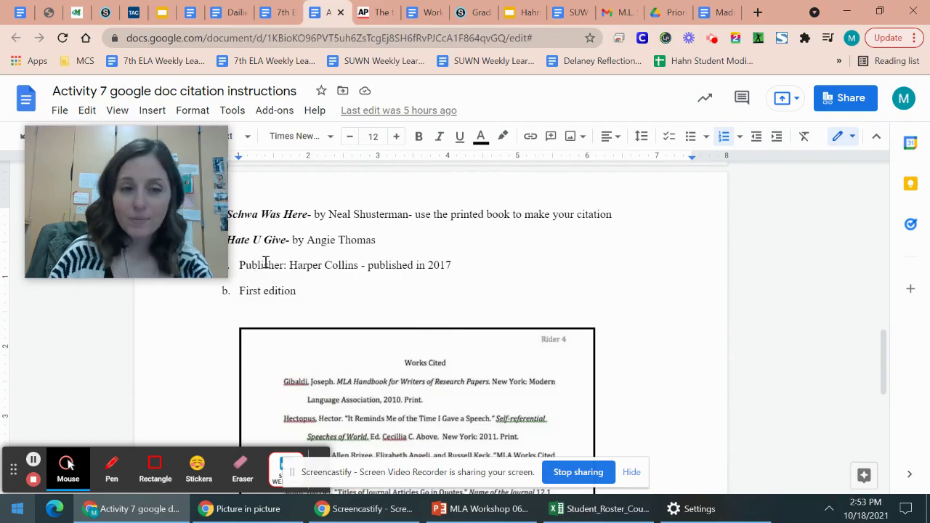
scroll(384, 286, up, 15)
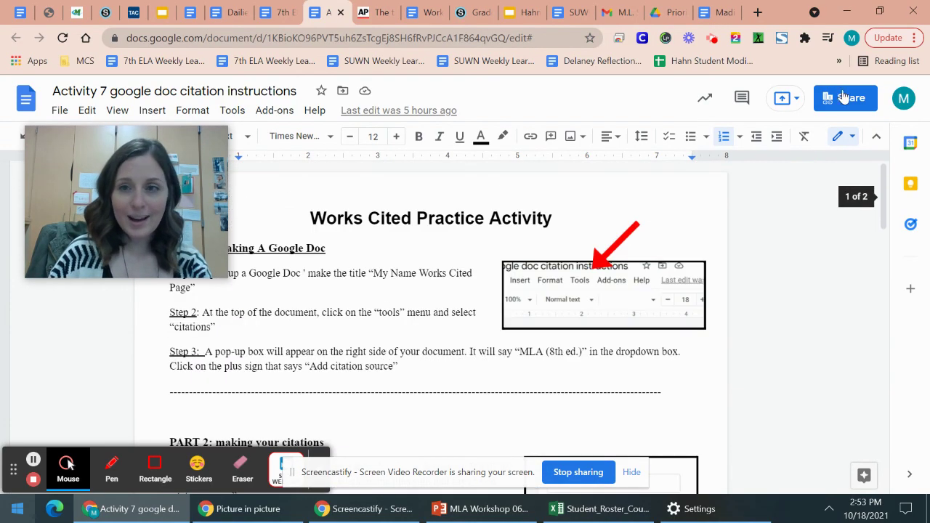